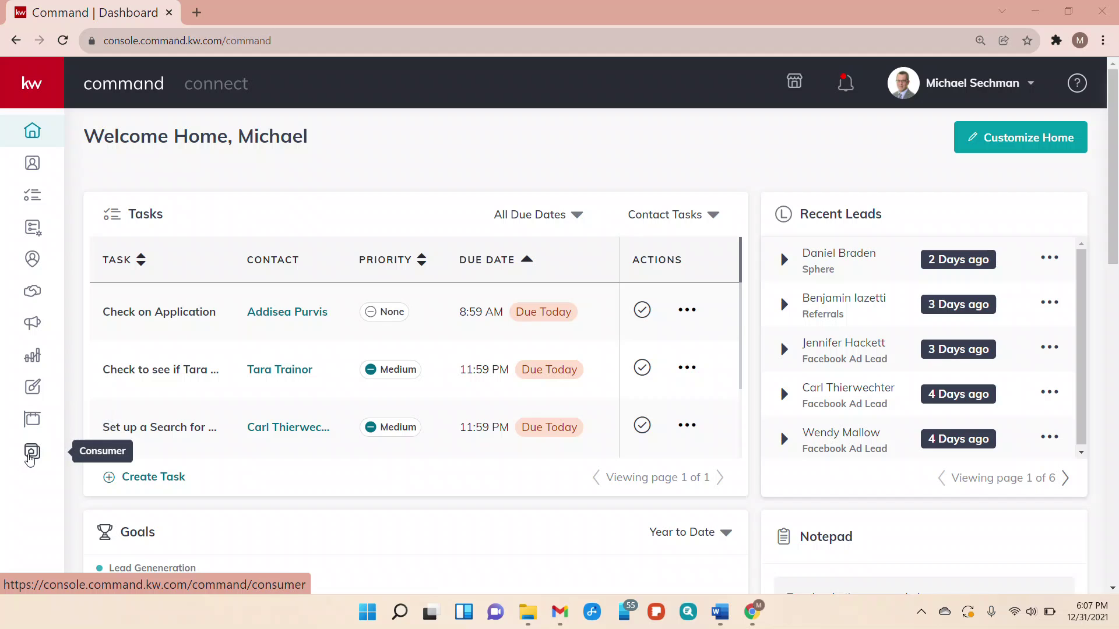
Create a new blank lead-generation landing page from the Consumer pages area
click(31, 458)
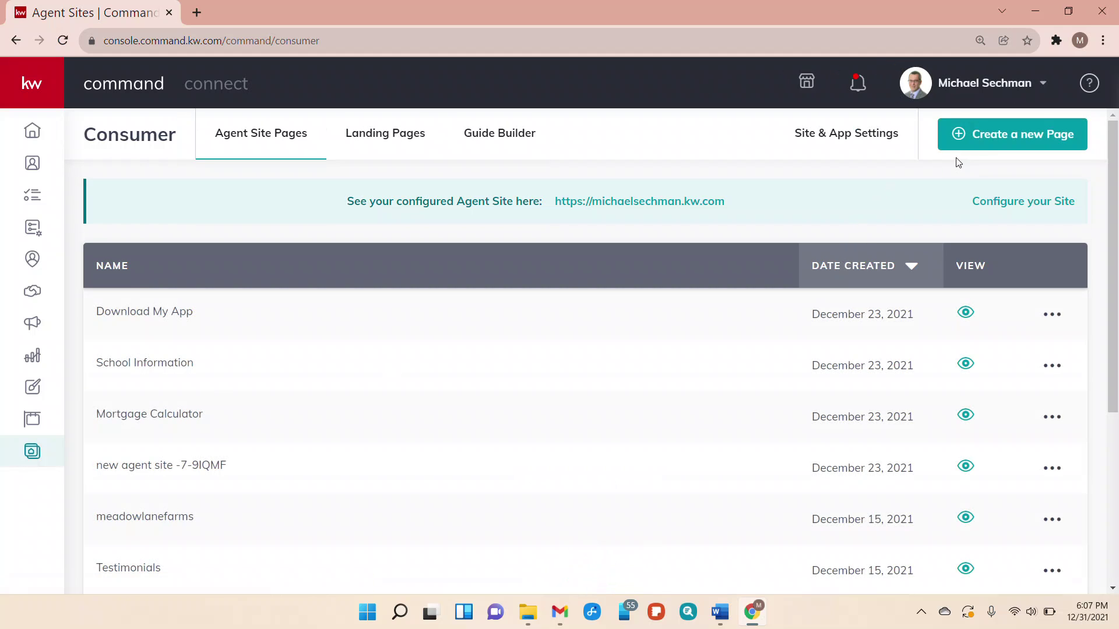
click(1001, 140)
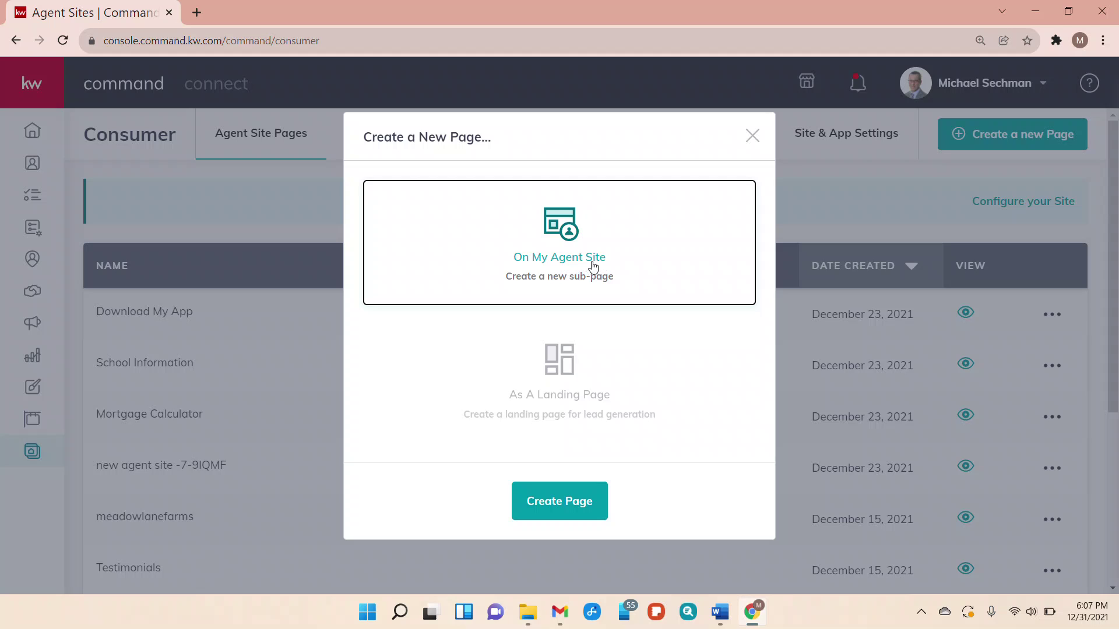
click(586, 379)
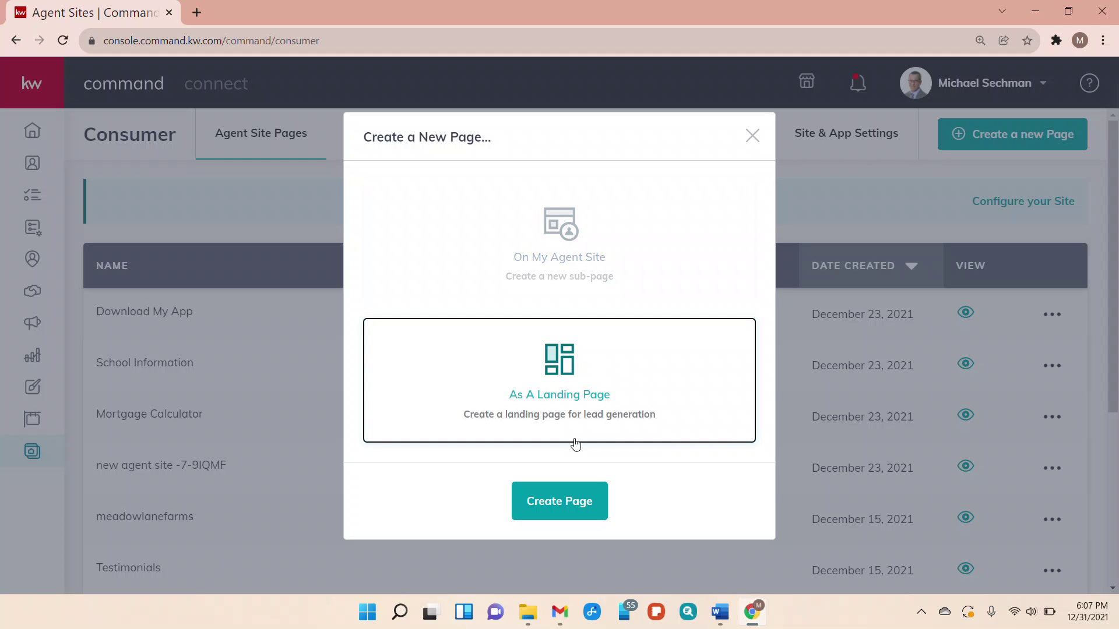
click(569, 505)
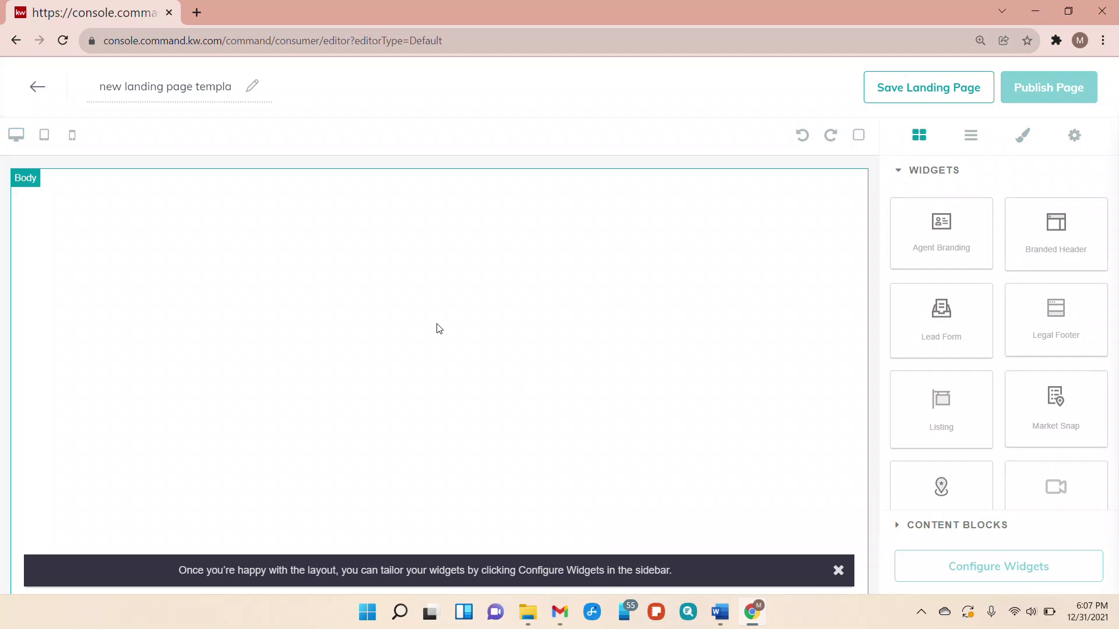
triple_click(229, 90)
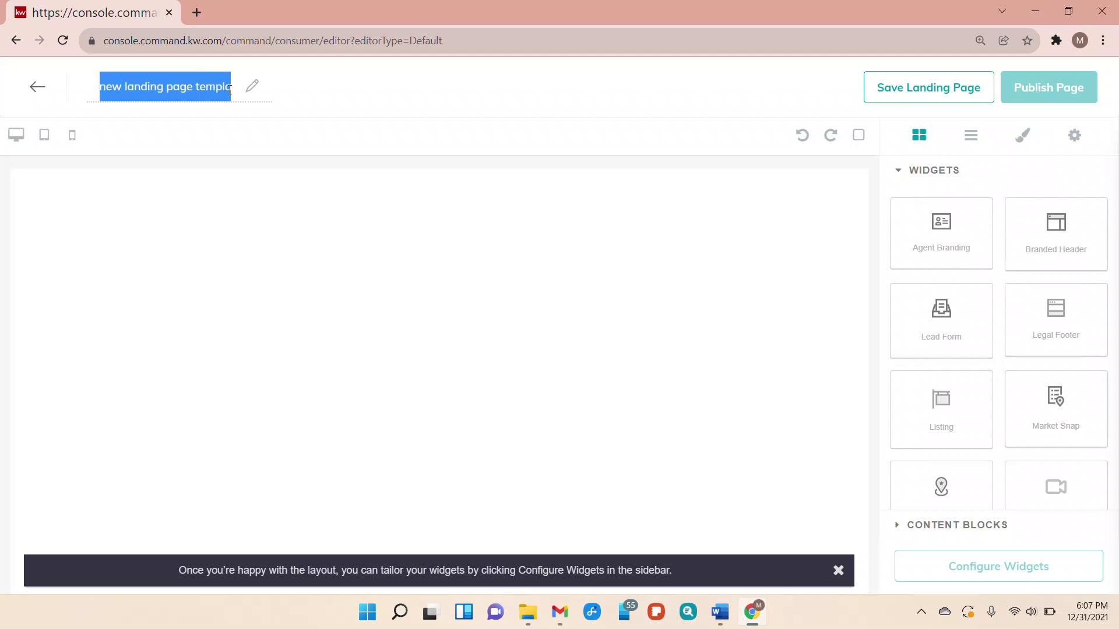
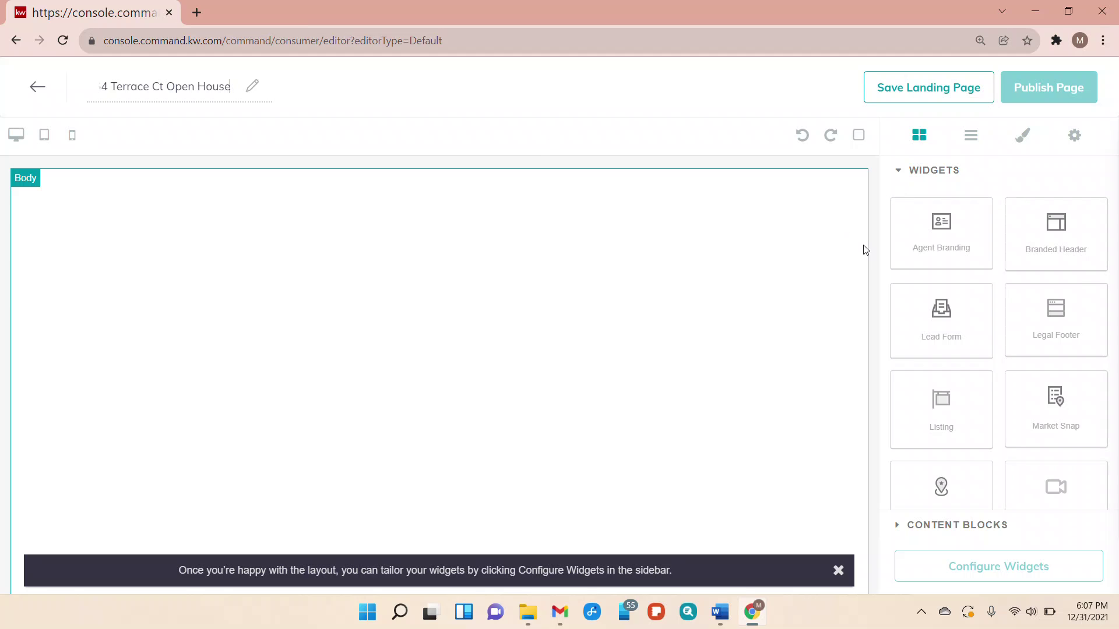
Add a Branded Header at the page top and a Listing section below it
click(1056, 249)
drag(1055, 249, 803, 218)
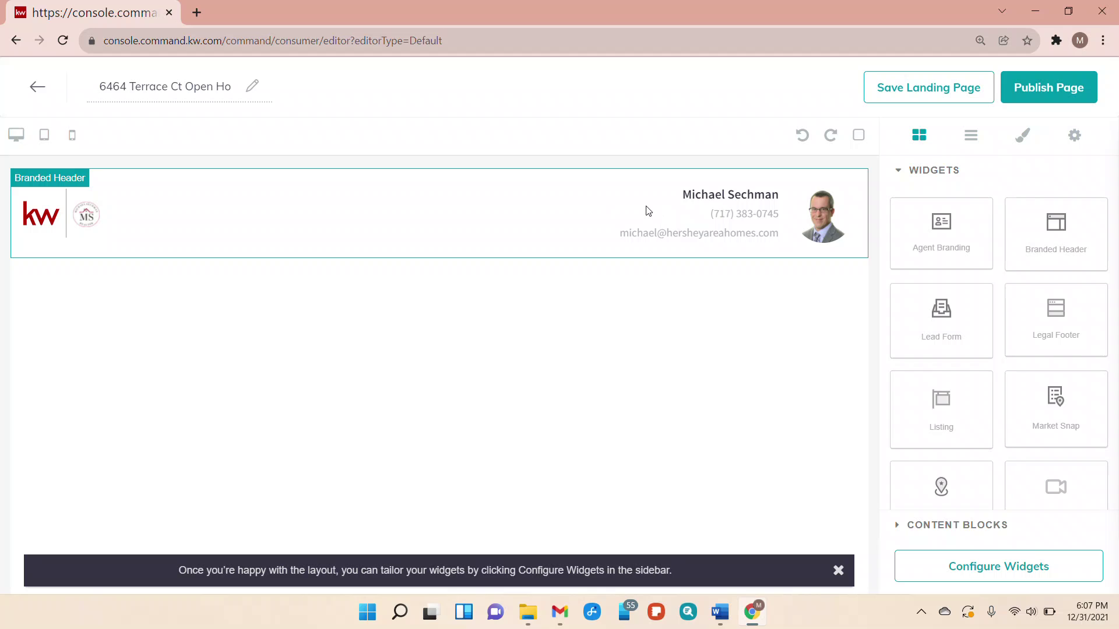
drag(955, 415, 748, 351)
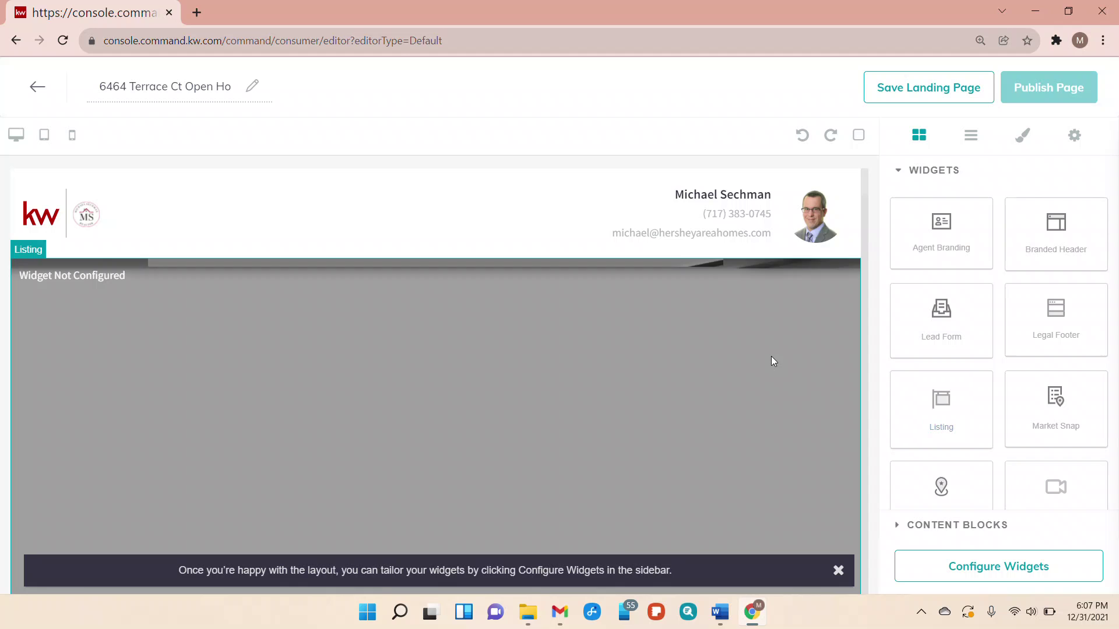
Place a Lead Form widget at the bottom of the page, below the map
scroll(771, 362, down, 8)
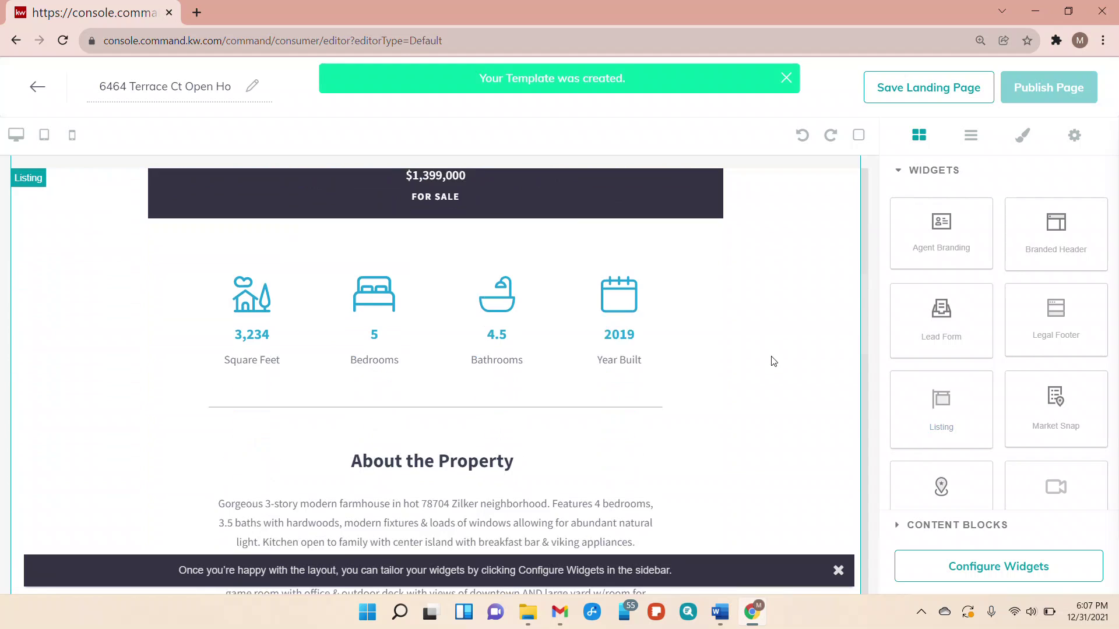
scroll(957, 367, down, 2)
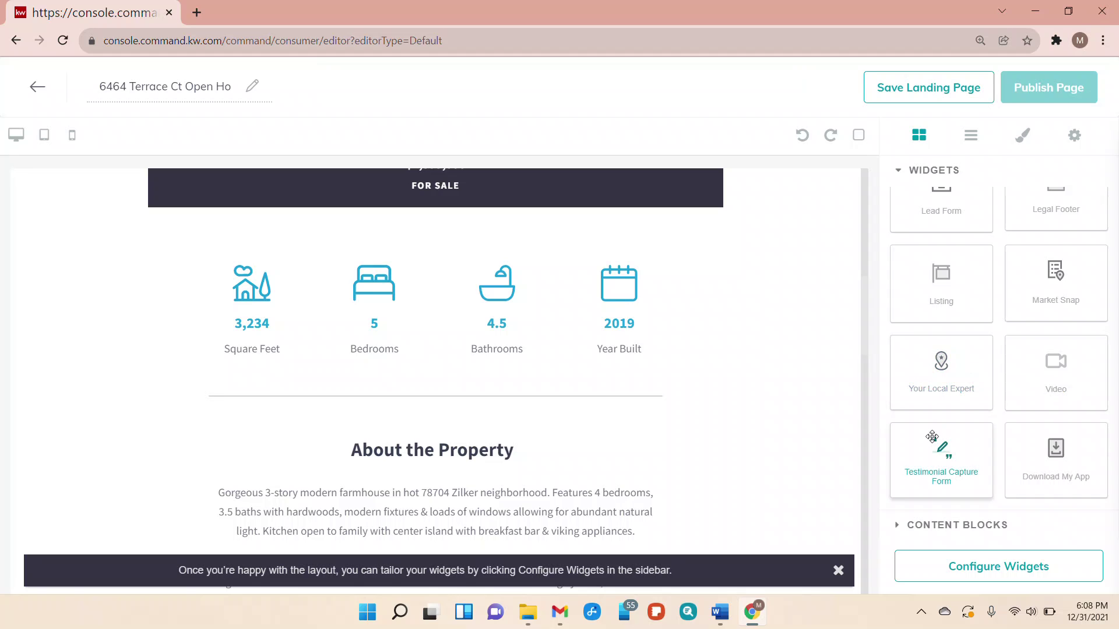
scroll(987, 430, up, 2)
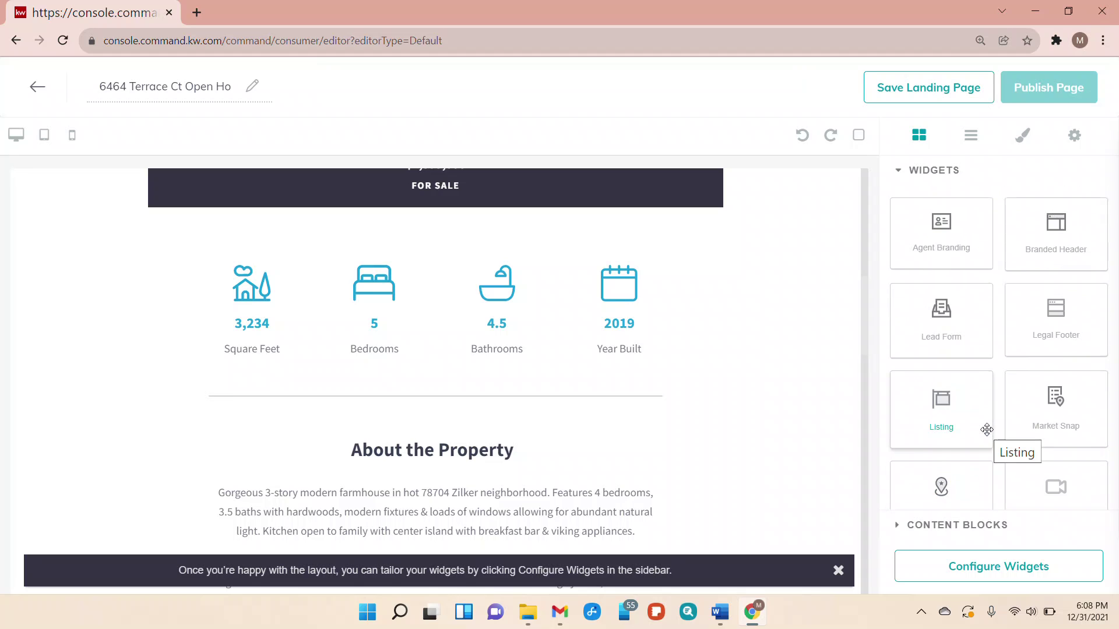
click(952, 332)
drag(952, 332, 816, 572)
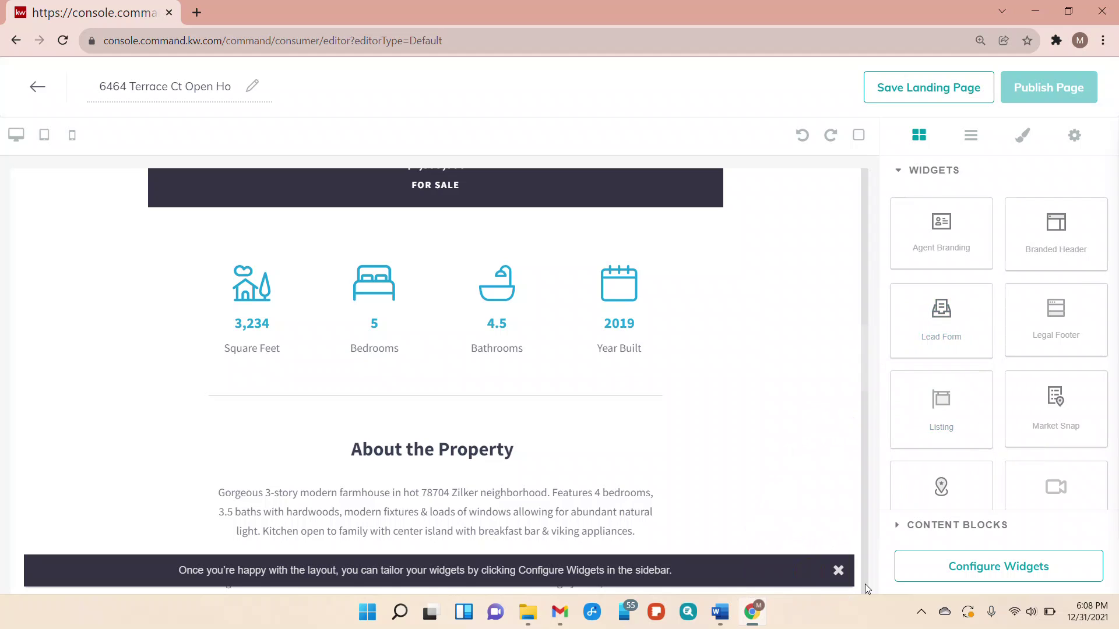
click(838, 571)
scroll(799, 527, down, 8)
scroll(799, 526, down, 6)
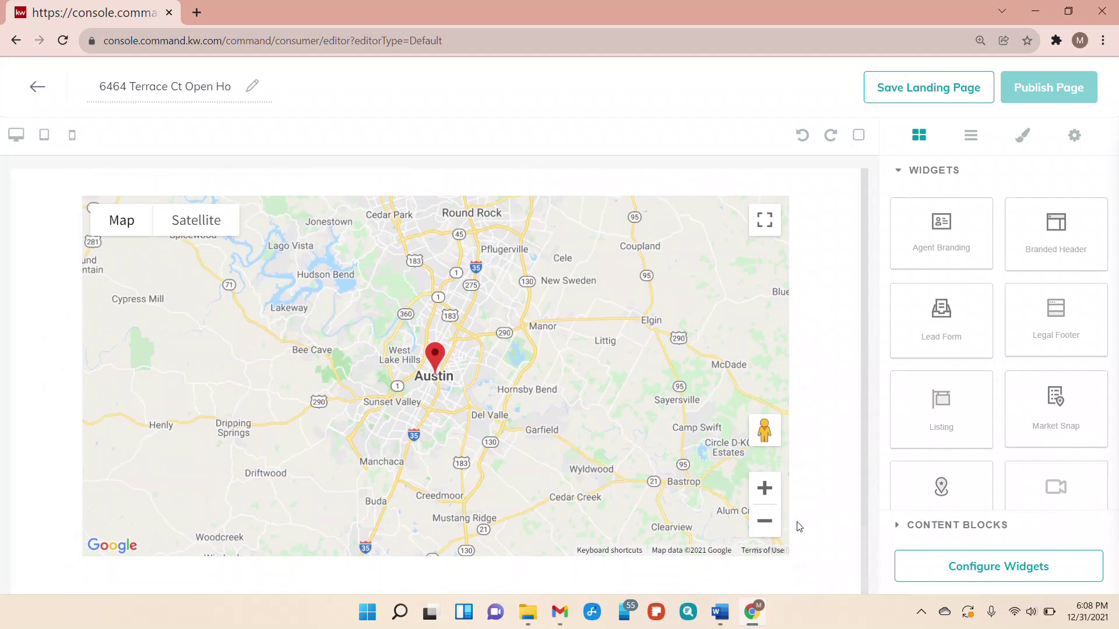
drag(944, 344, 834, 585)
Delete the extra Lead Form that landed under the header
scroll(833, 525, down, 7)
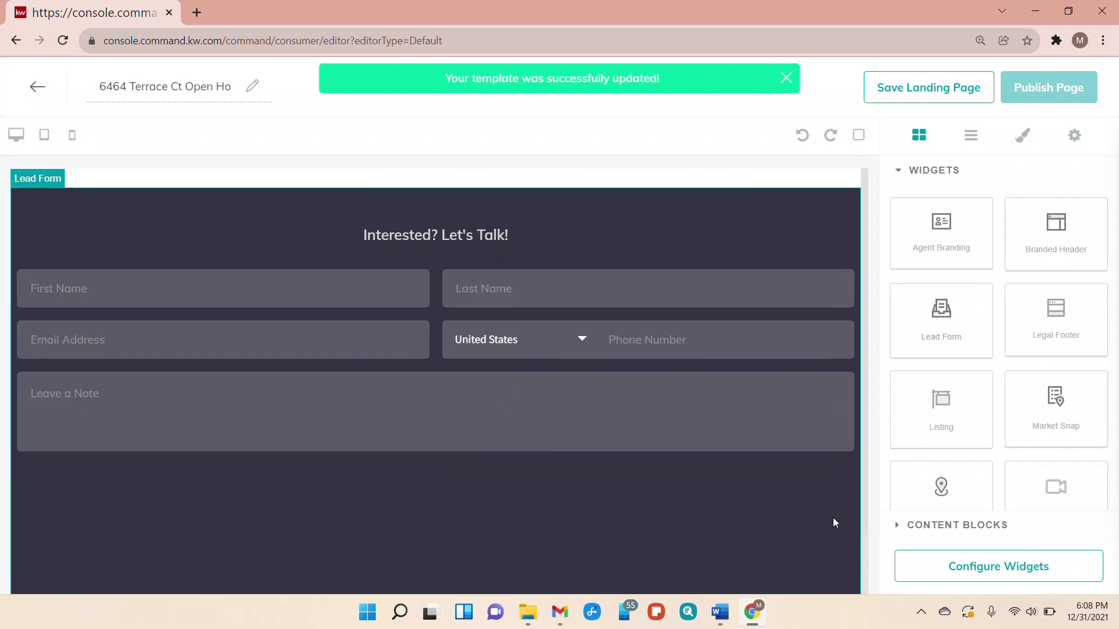
scroll(833, 522, up, 12)
scroll(834, 523, up, 15)
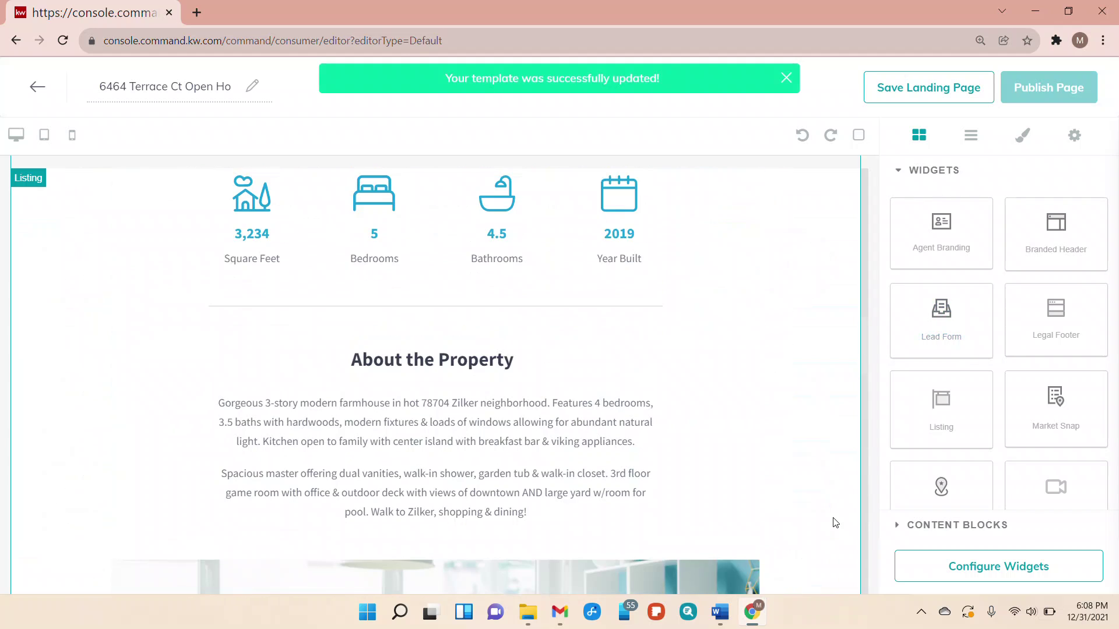
scroll(835, 522, up, 5)
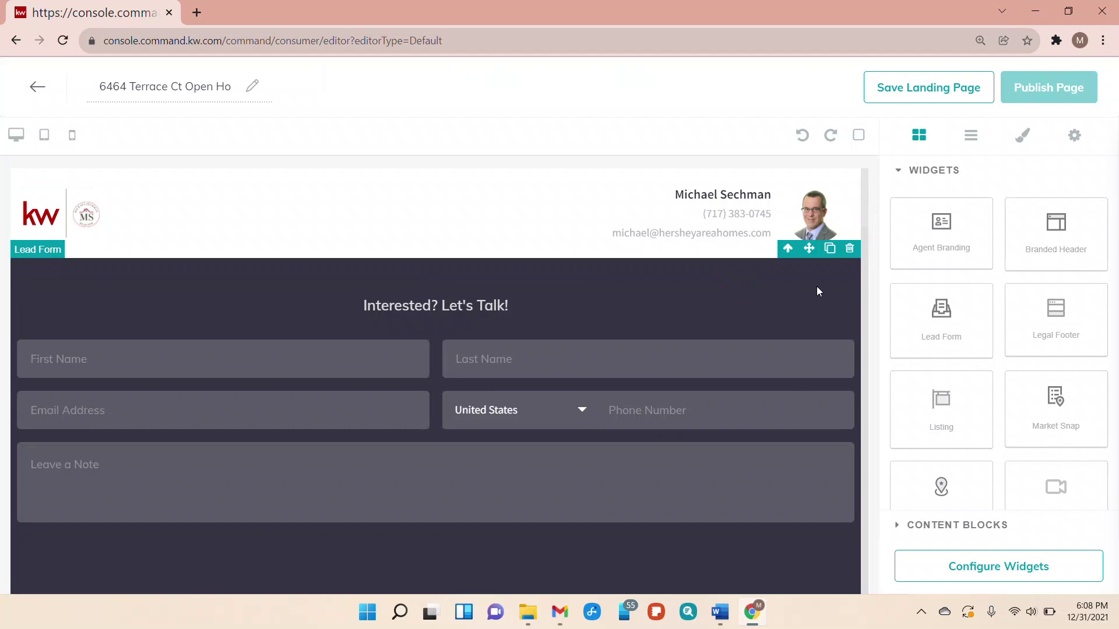
click(852, 249)
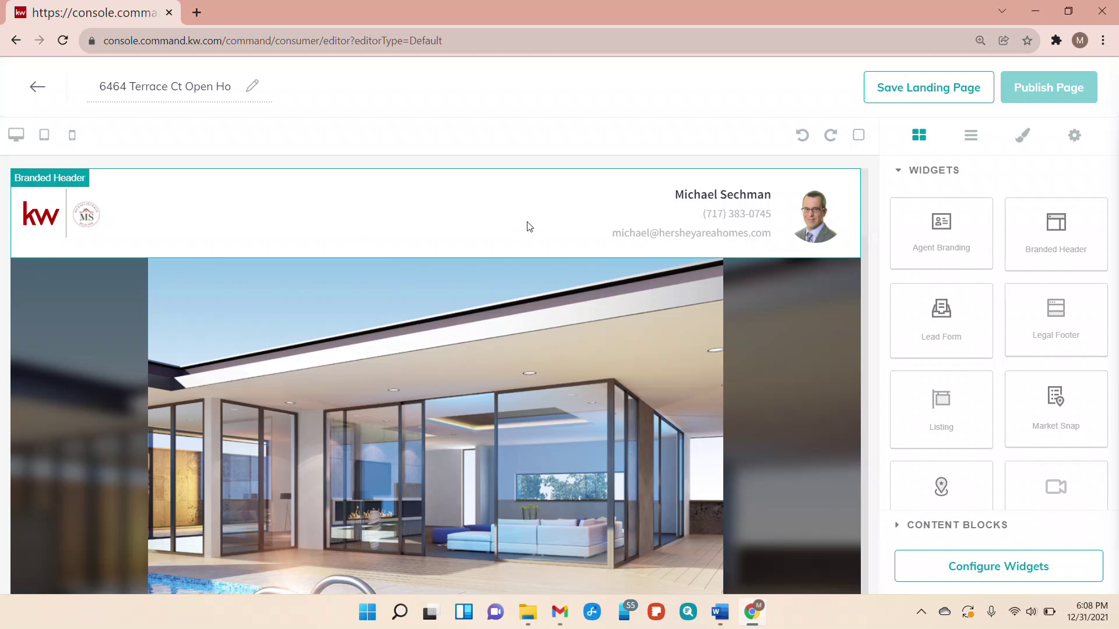
scroll(676, 382, down, 10)
scroll(675, 385, down, 15)
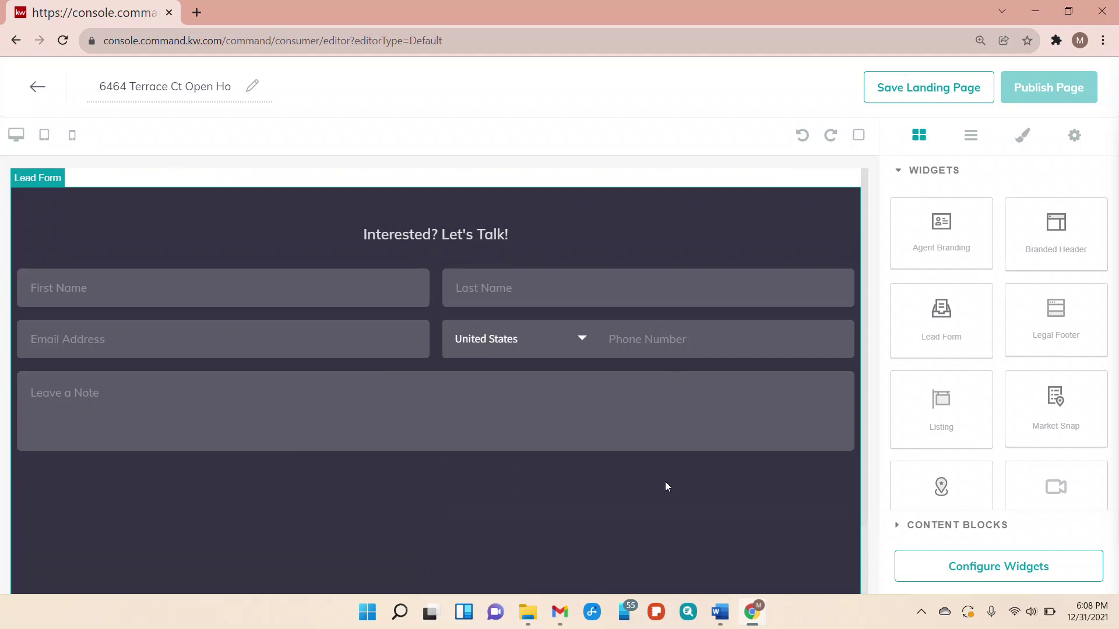
click(978, 569)
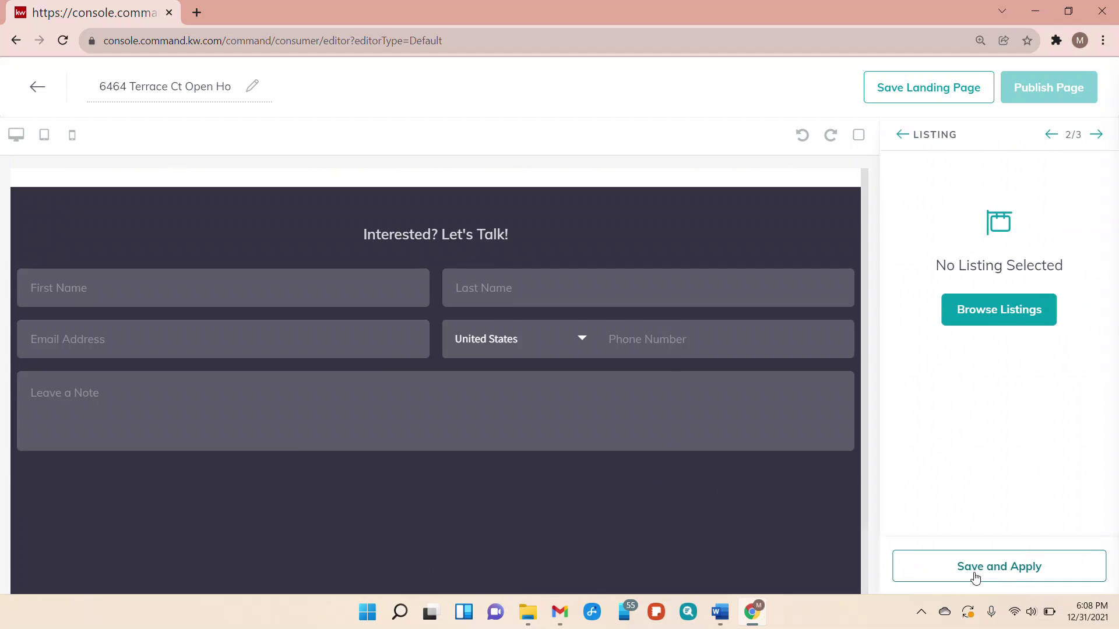
click(1014, 318)
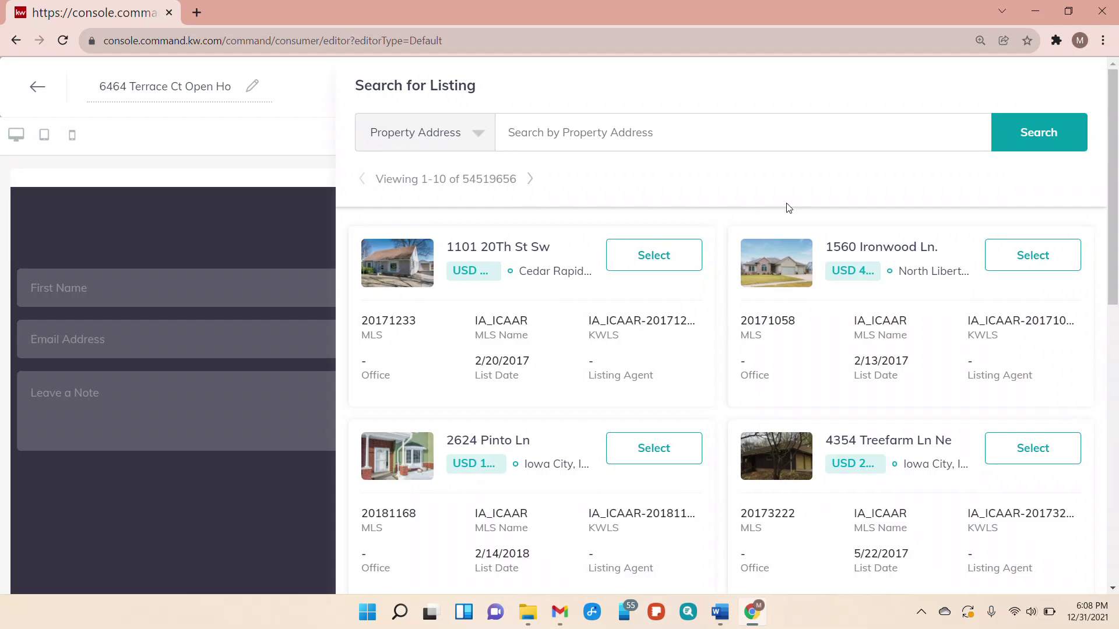
click(656, 140)
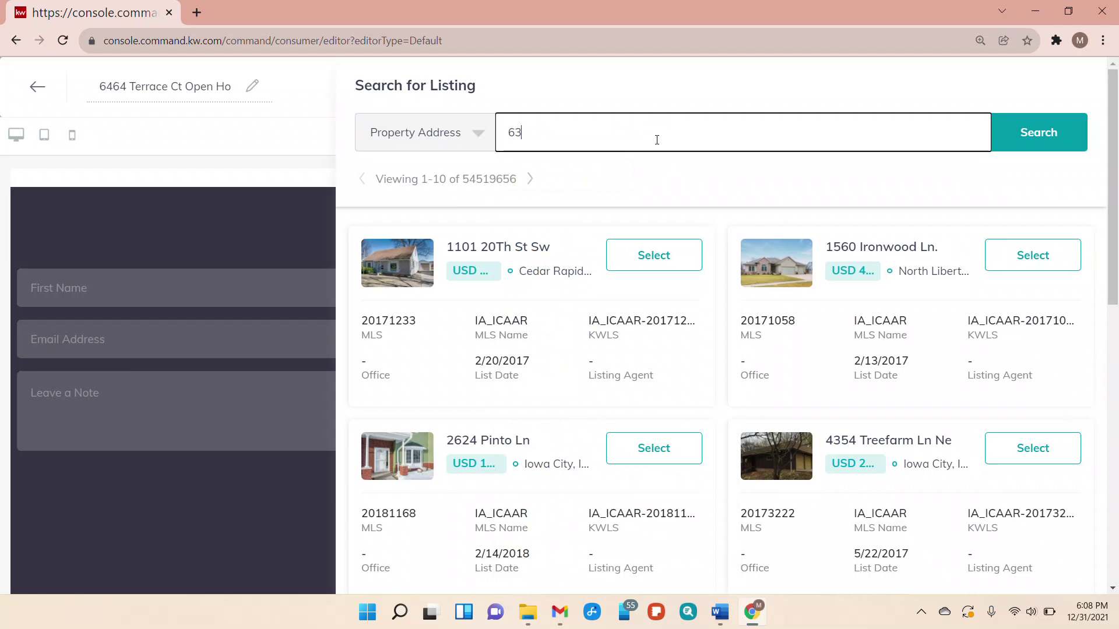
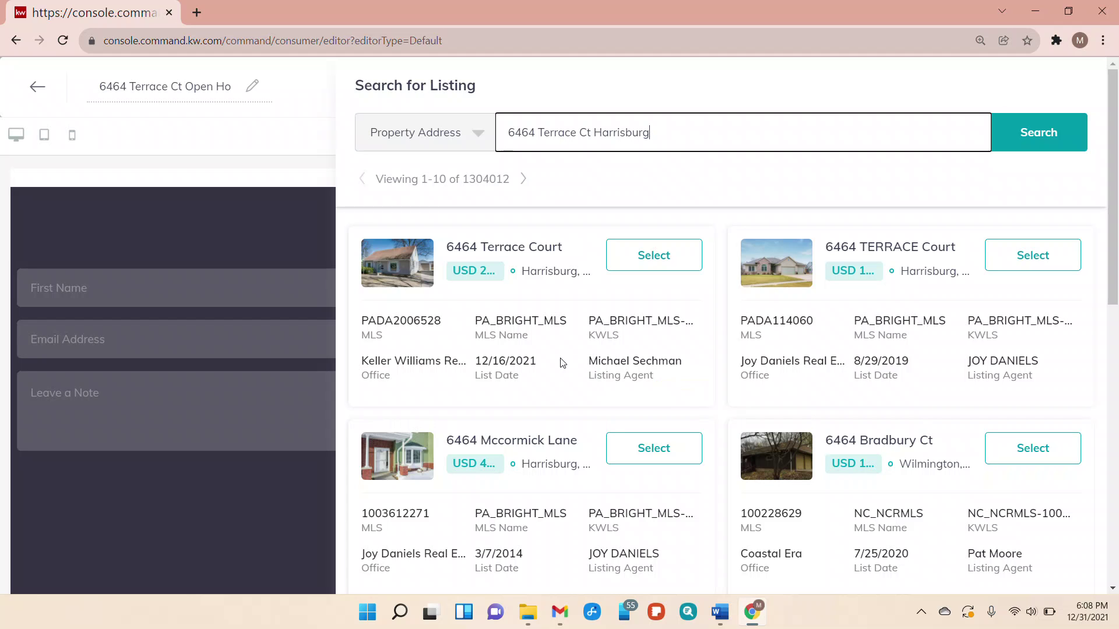
scroll(561, 362, down, 3)
scroll(562, 363, down, 5)
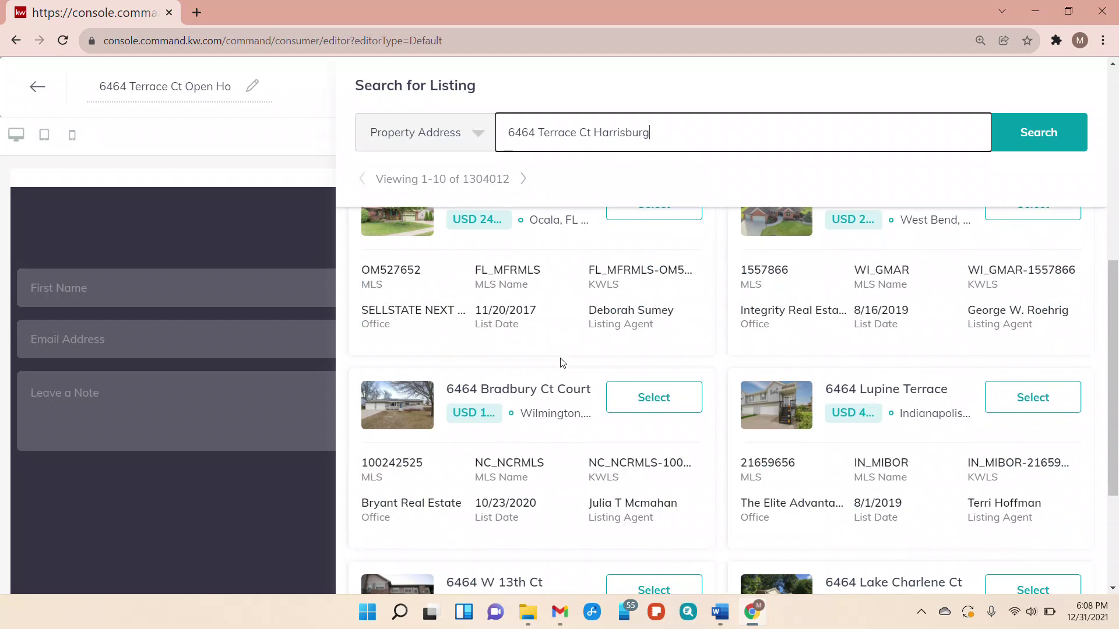
scroll(562, 363, up, 8)
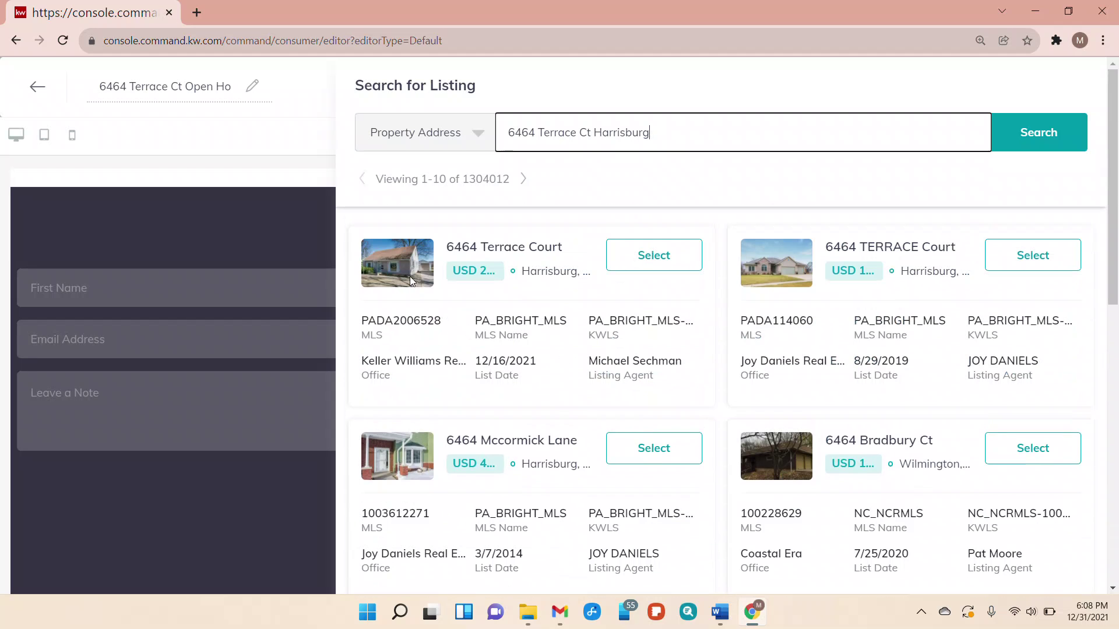
click(667, 264)
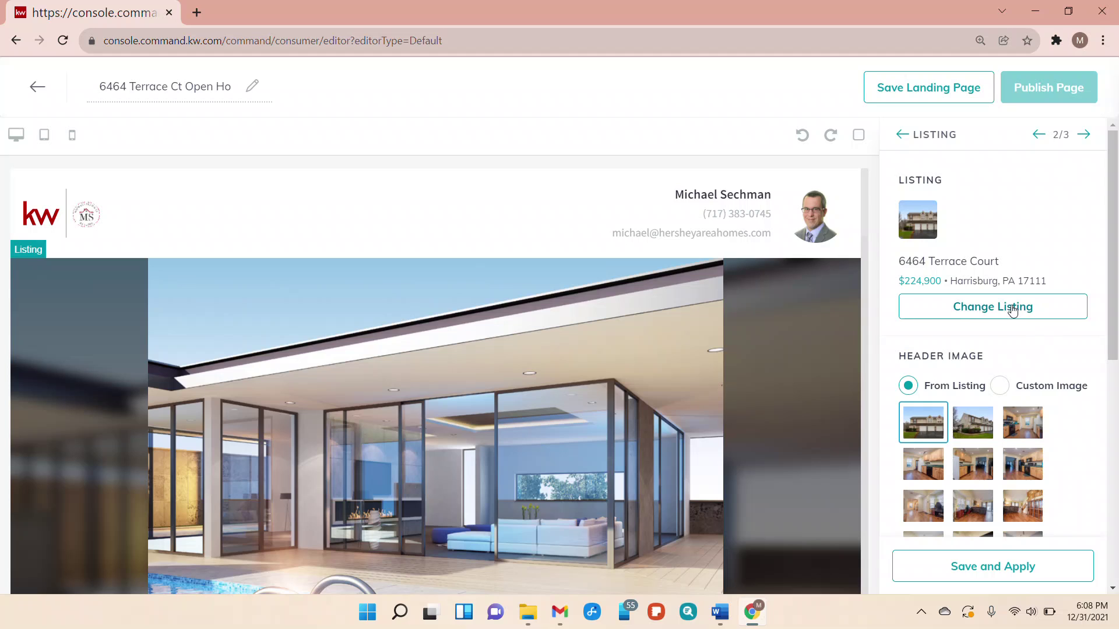
scroll(1041, 394, down, 3)
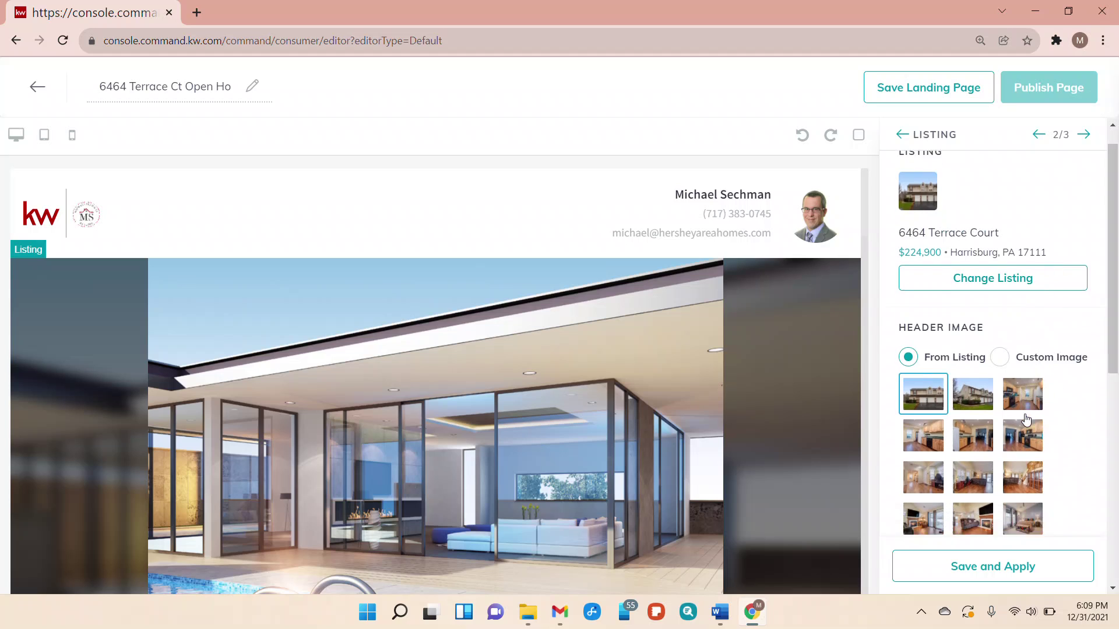
click(979, 284)
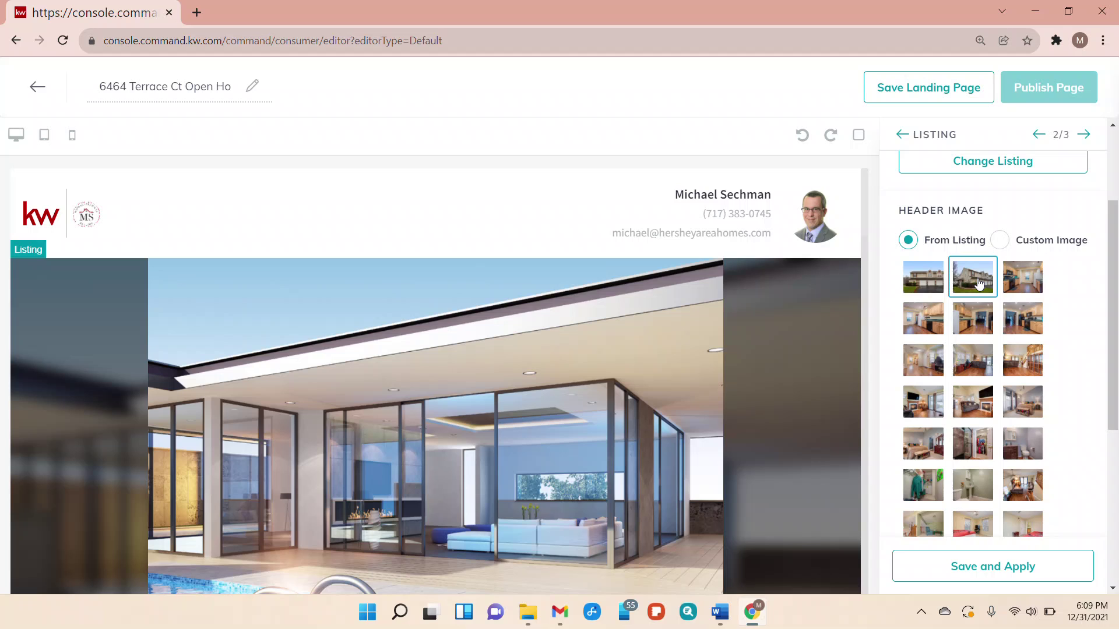
scroll(1083, 357, down, 2)
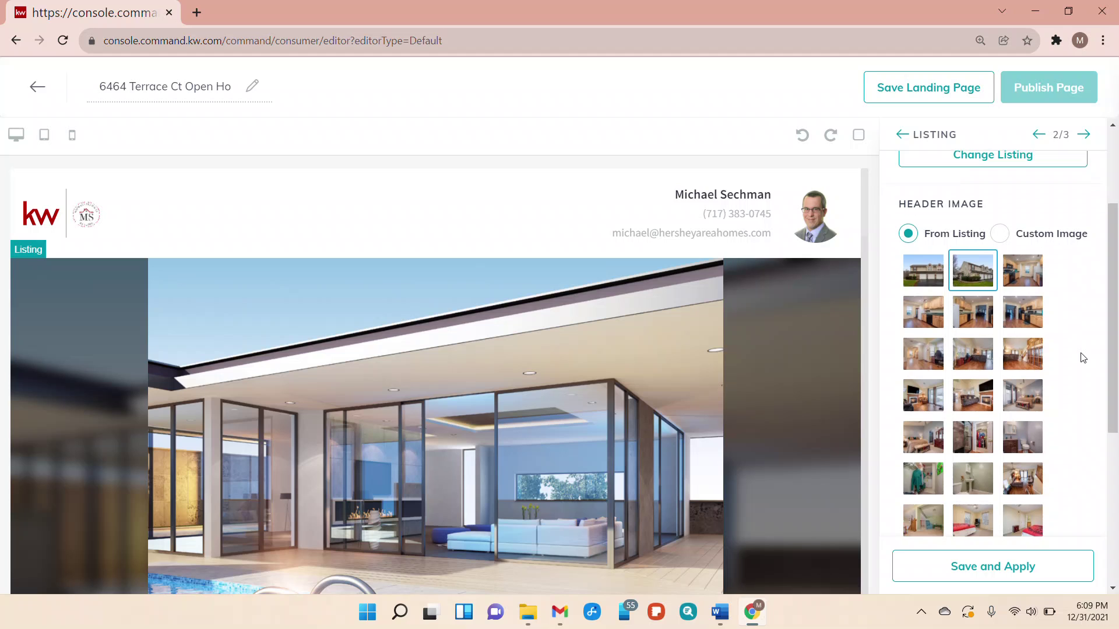
scroll(1016, 275, up, 5)
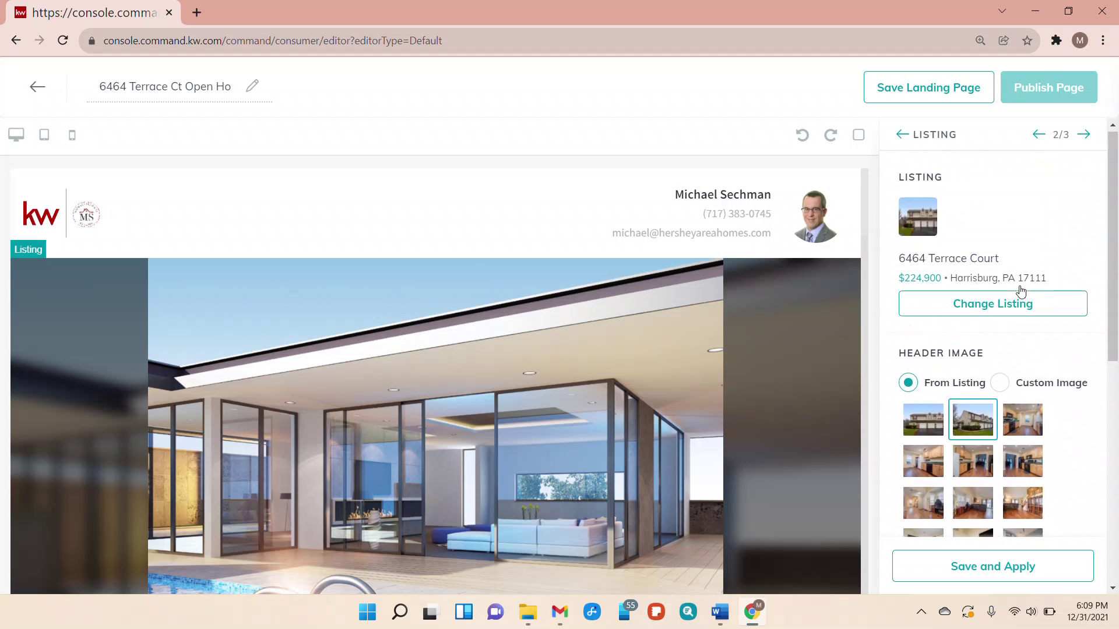
scroll(1049, 393, down, 5)
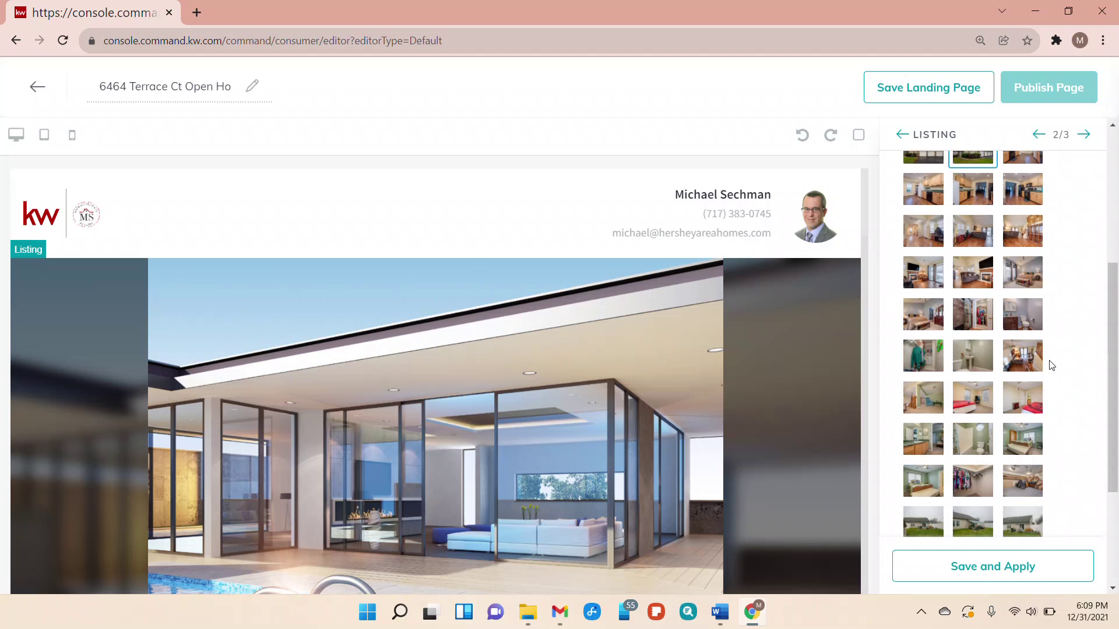
scroll(1059, 463, down, 3)
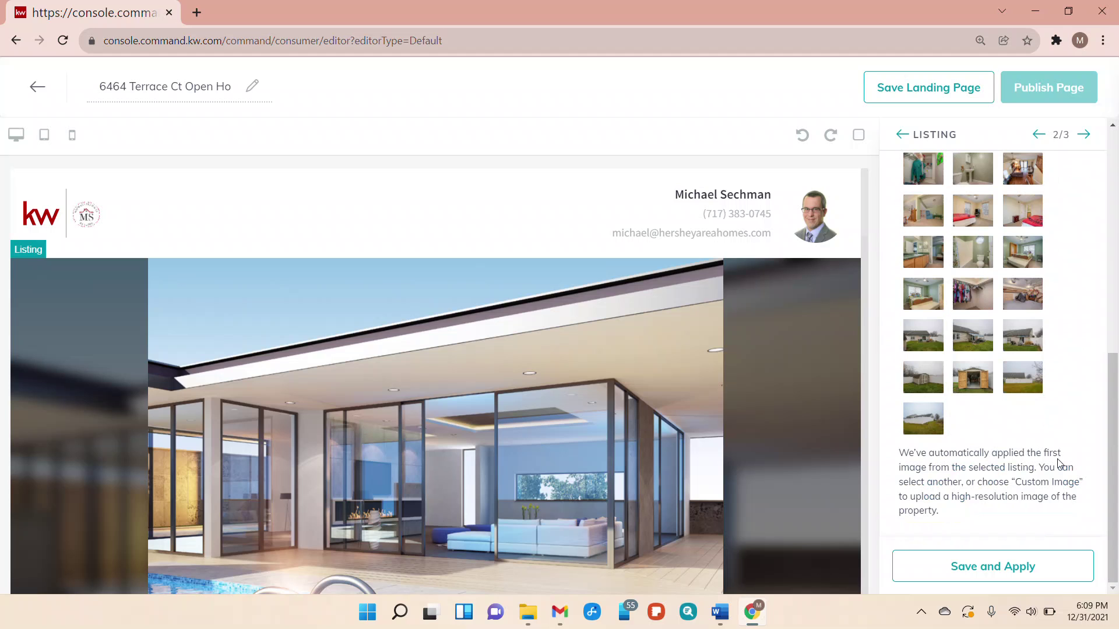
click(1020, 565)
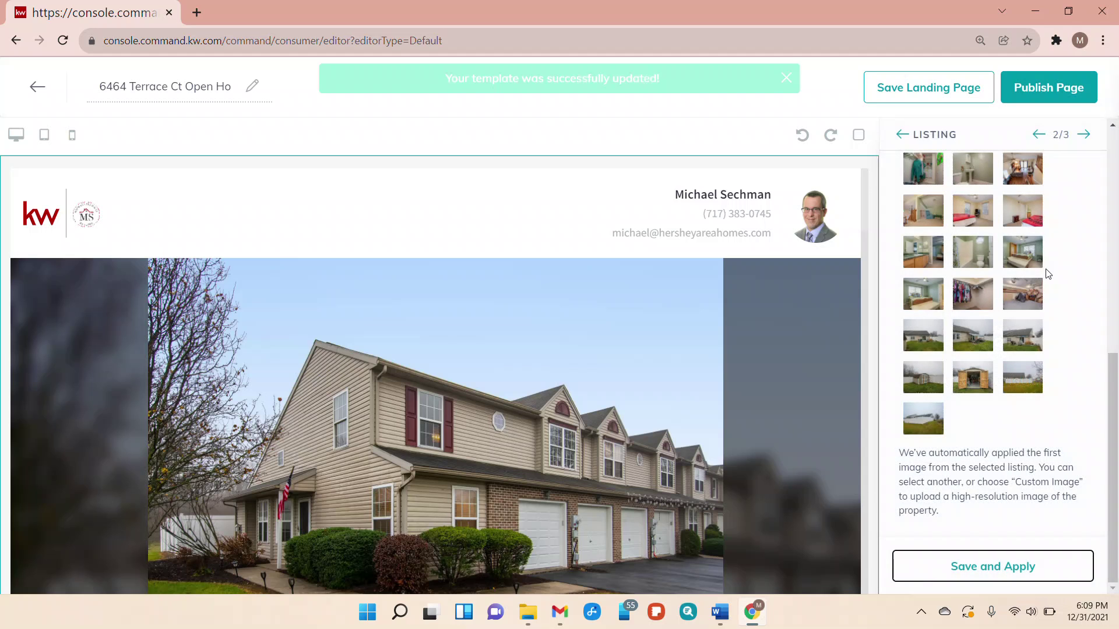
Change the lead form's header text to 'Sign In Below' and apply it
click(1085, 136)
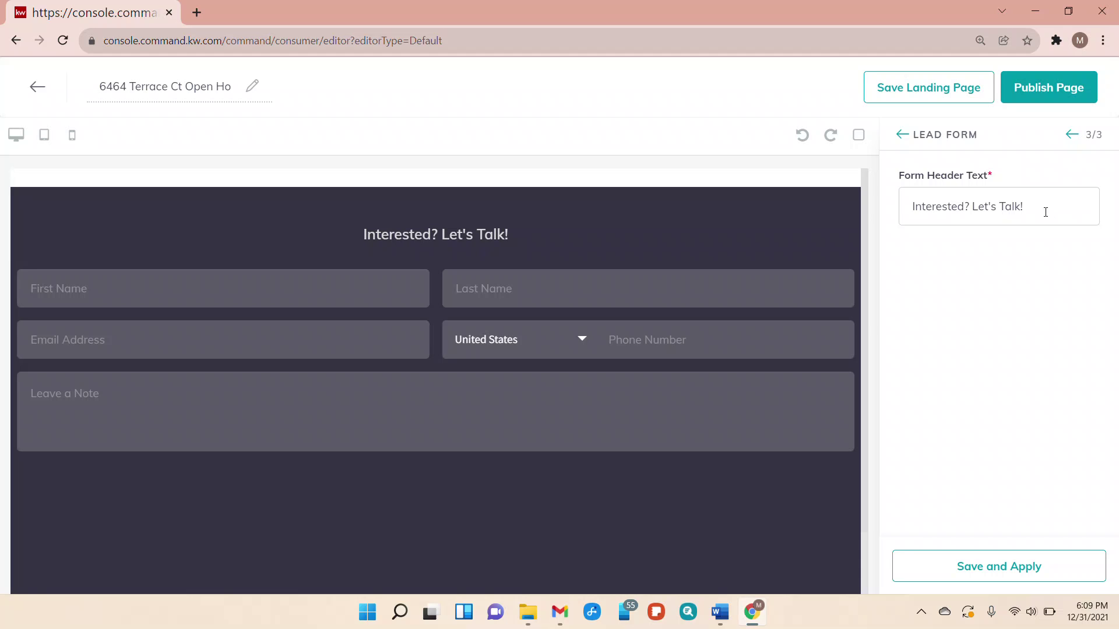
drag(1046, 212, 903, 208)
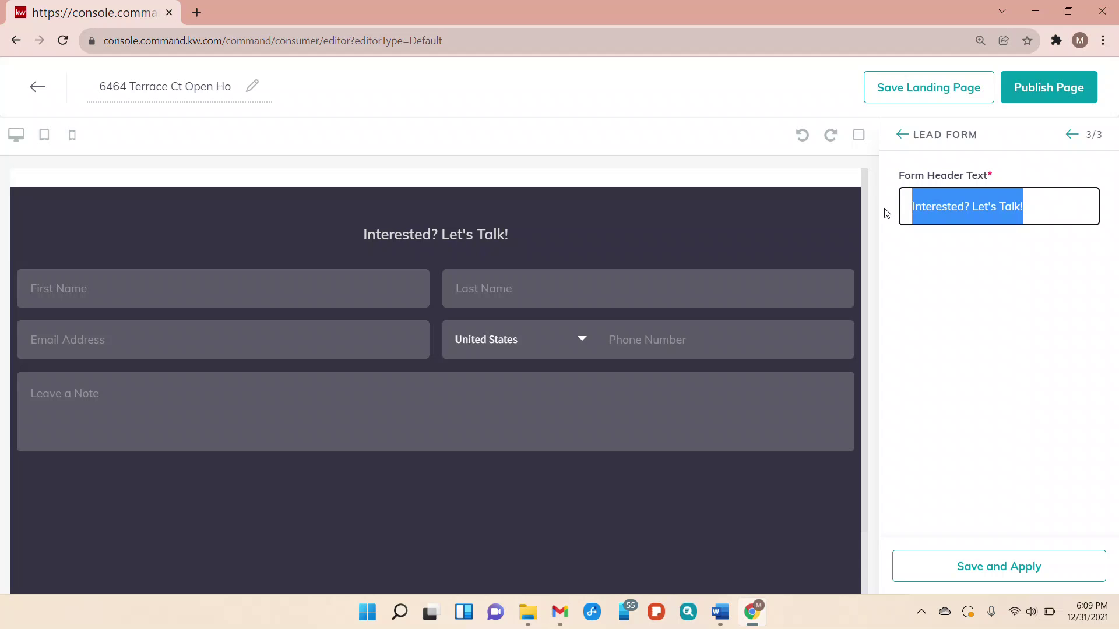
text(Sign In Be)
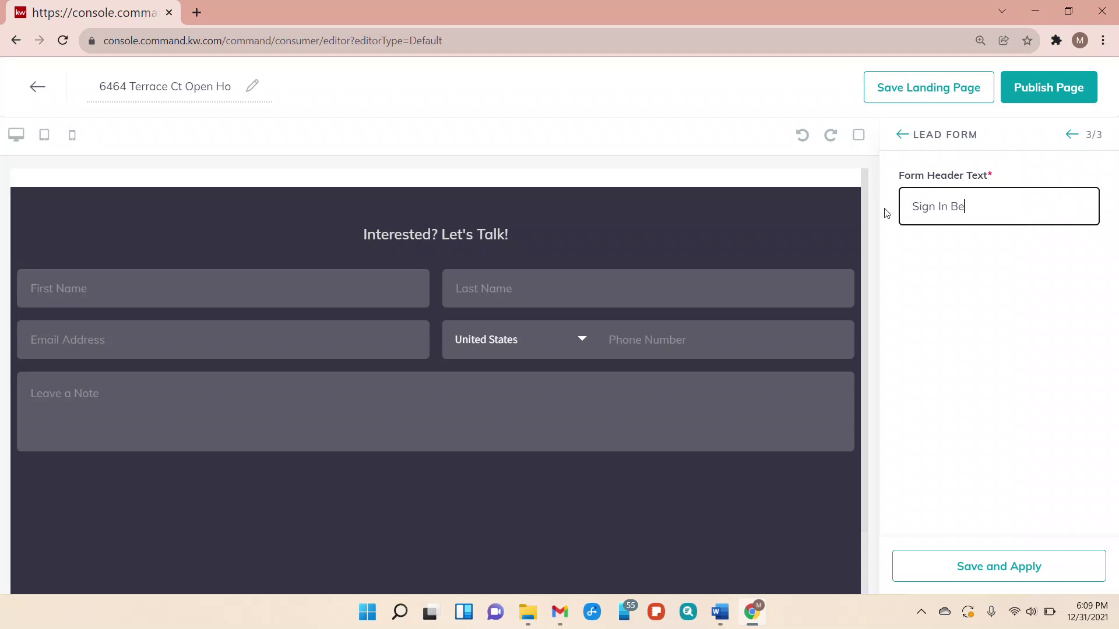
text(low)
click(1027, 576)
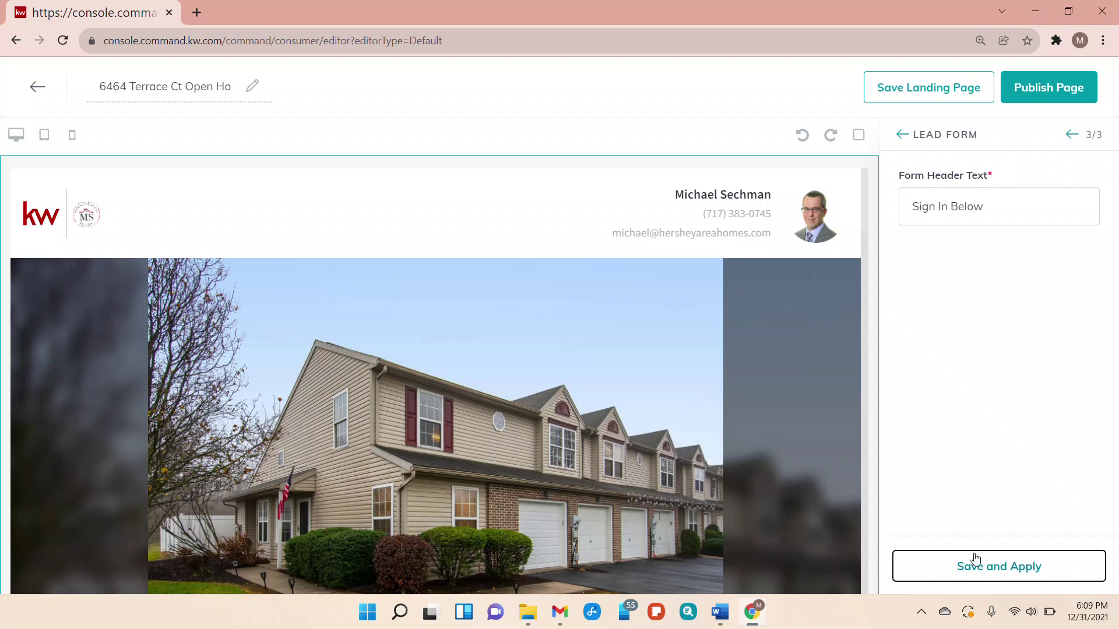
click(901, 139)
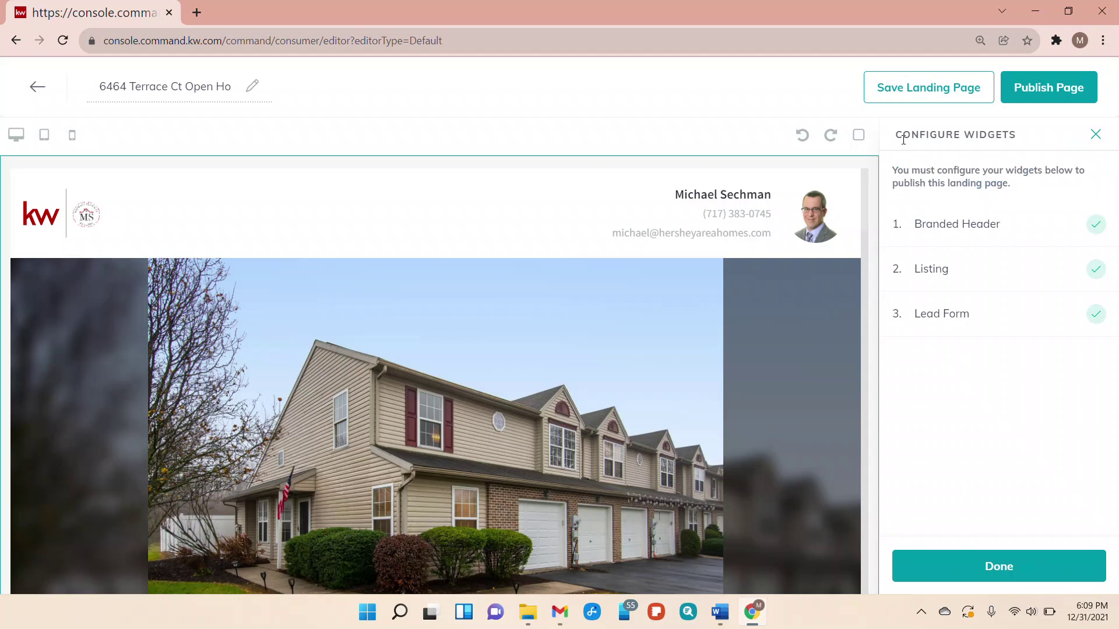
click(1095, 135)
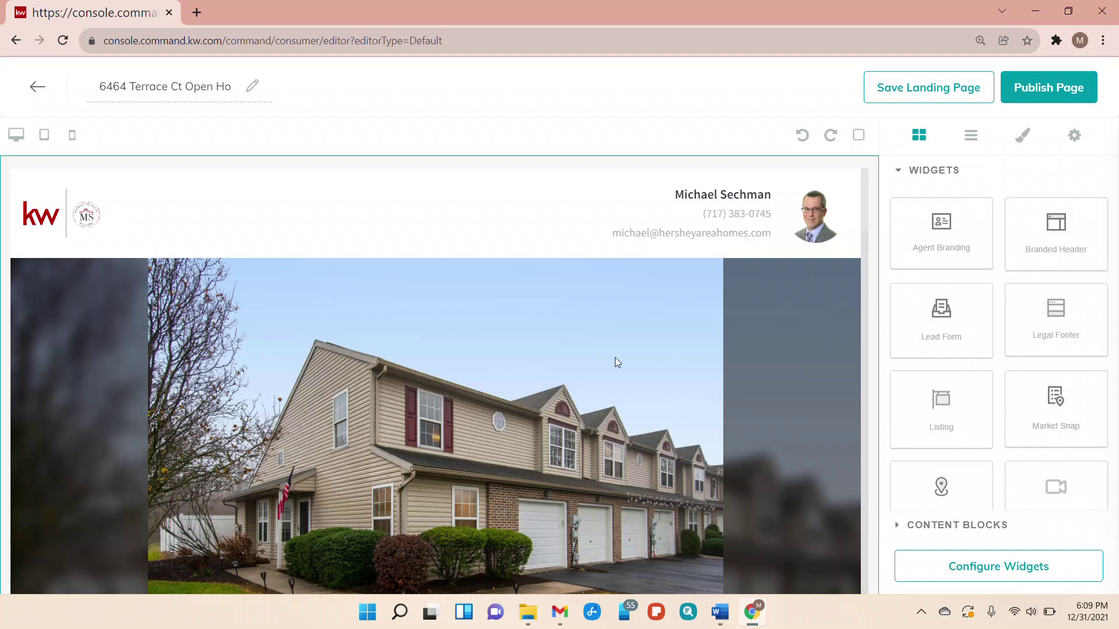
scroll(577, 434, down, 10)
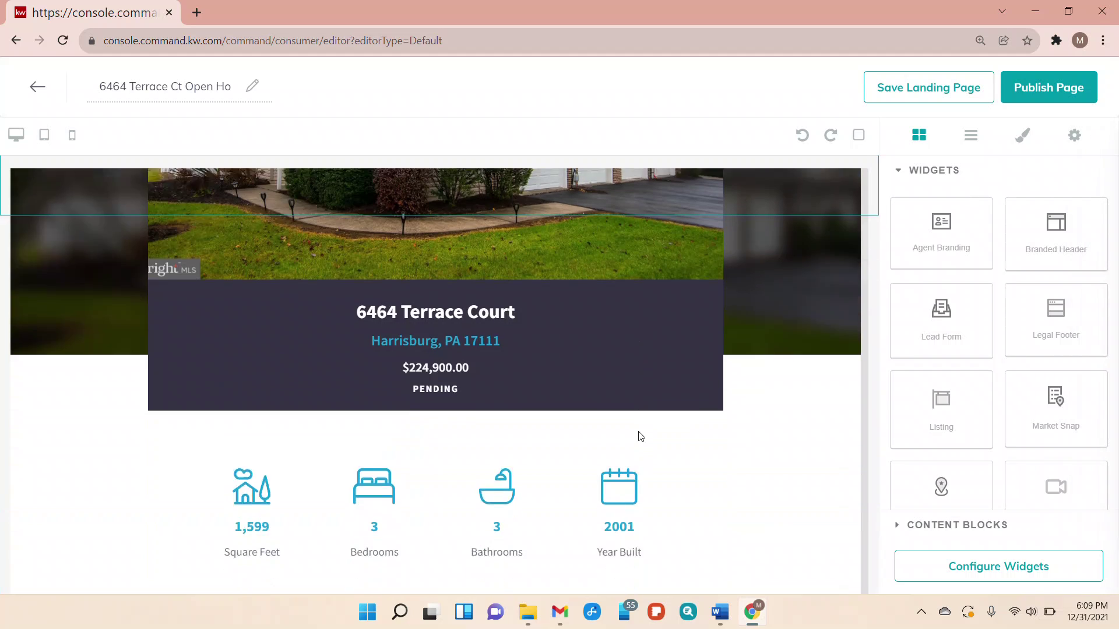
scroll(640, 436, down, 8)
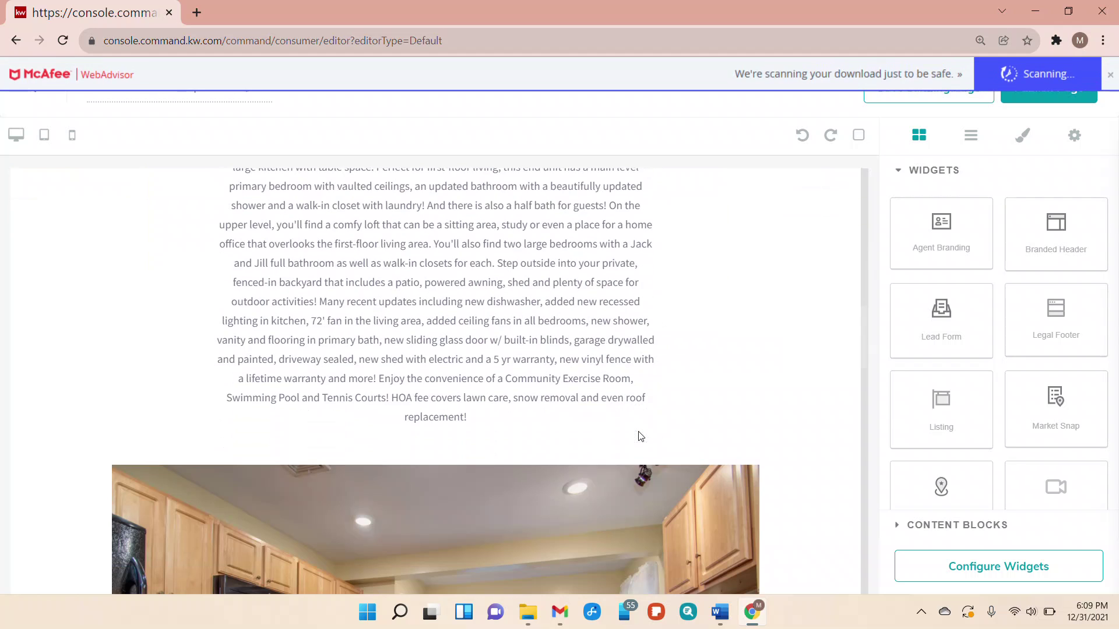
scroll(638, 435, down, 3)
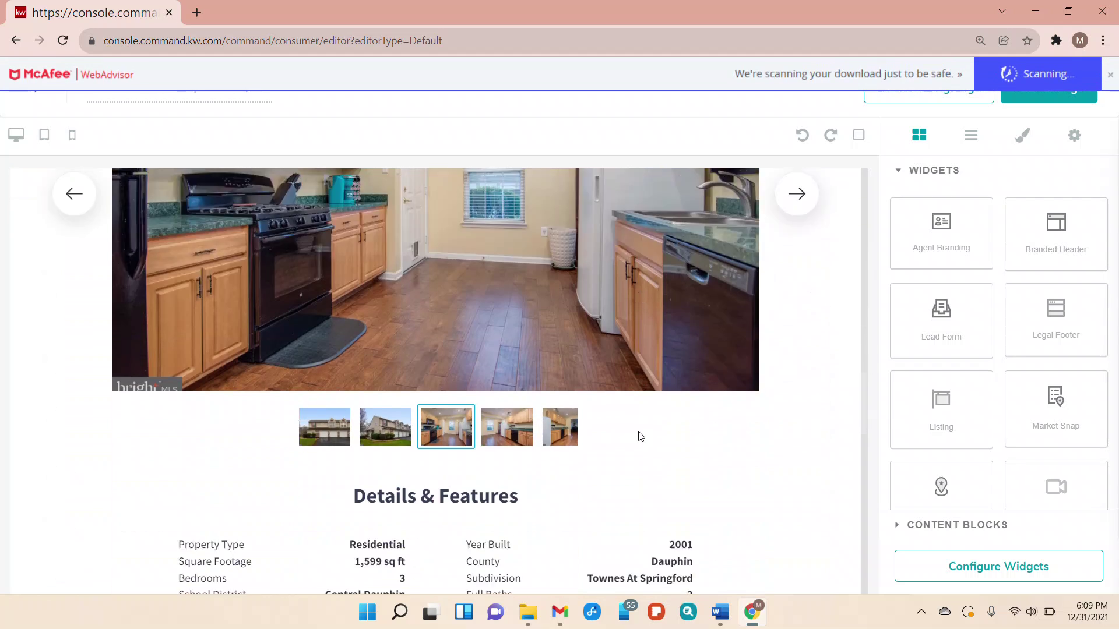
scroll(641, 436, down, 10)
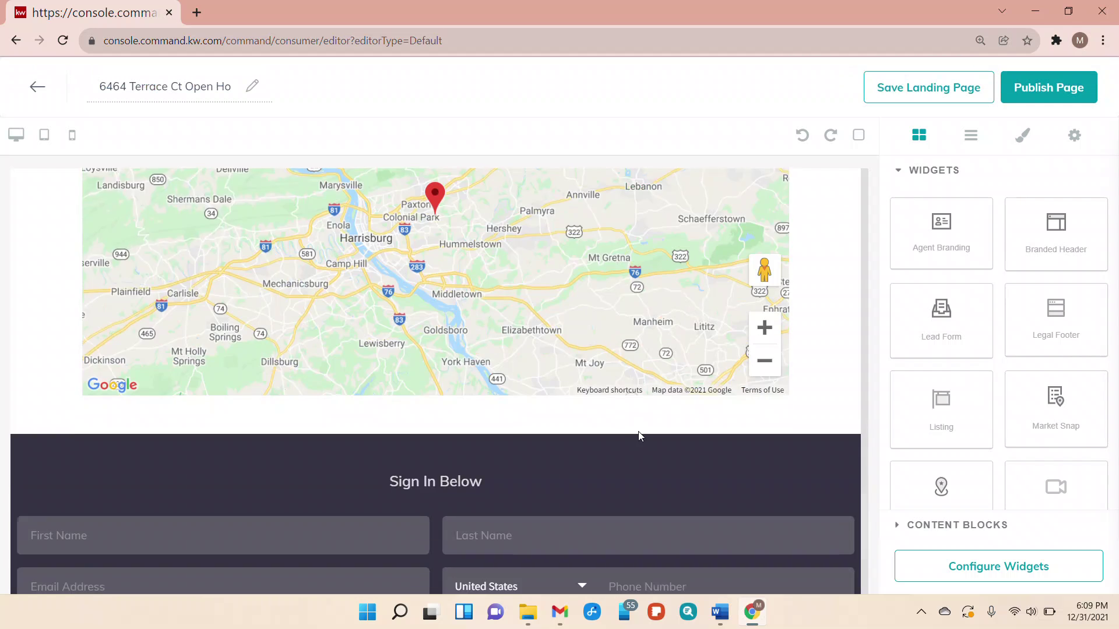
scroll(640, 436, down, 2)
scroll(473, 387, down, 2)
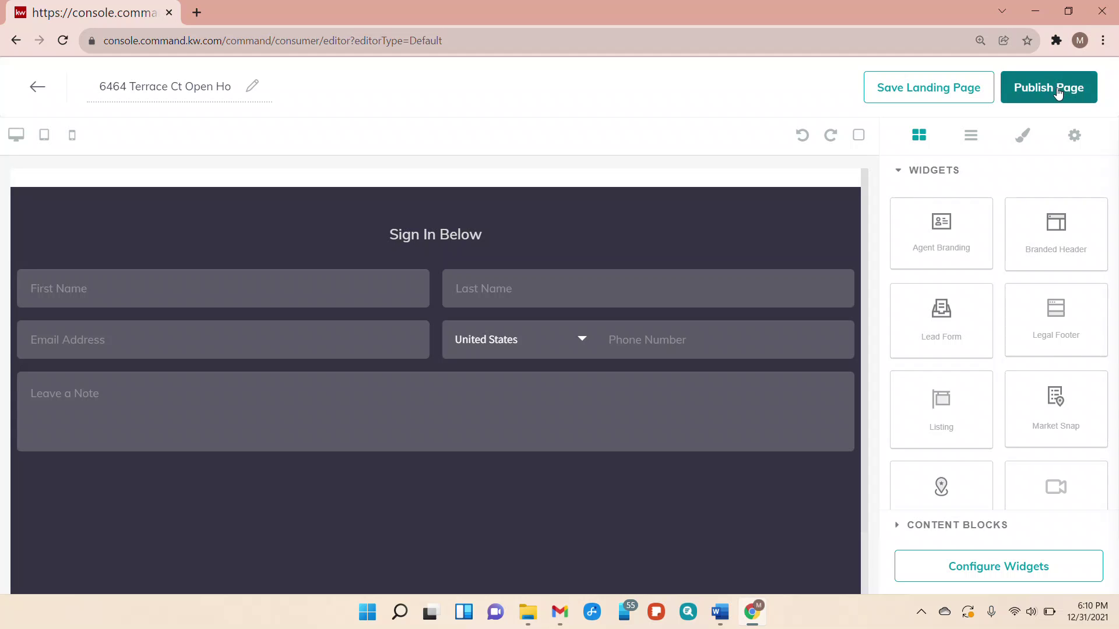
Save the landing page as a draft
click(928, 87)
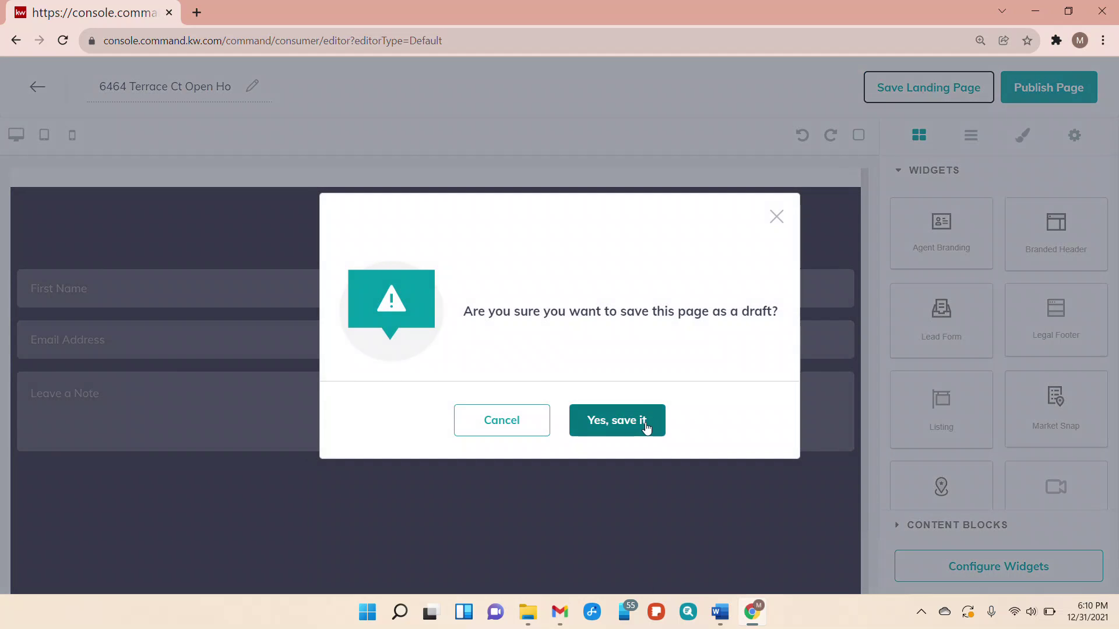
click(632, 420)
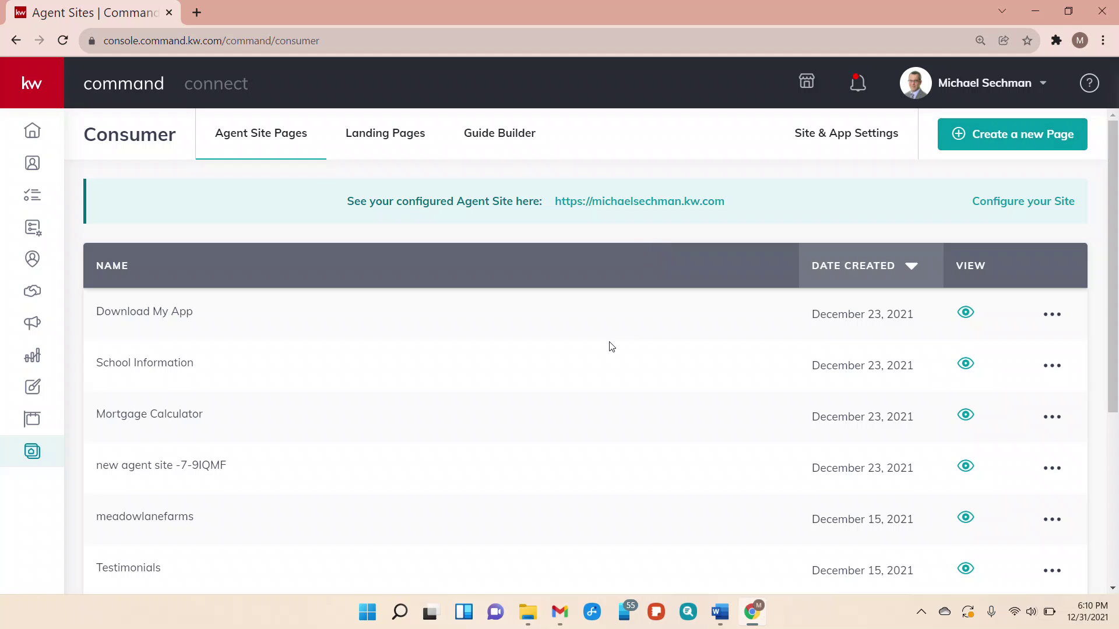
scroll(611, 347, down, 5)
scroll(610, 347, up, 5)
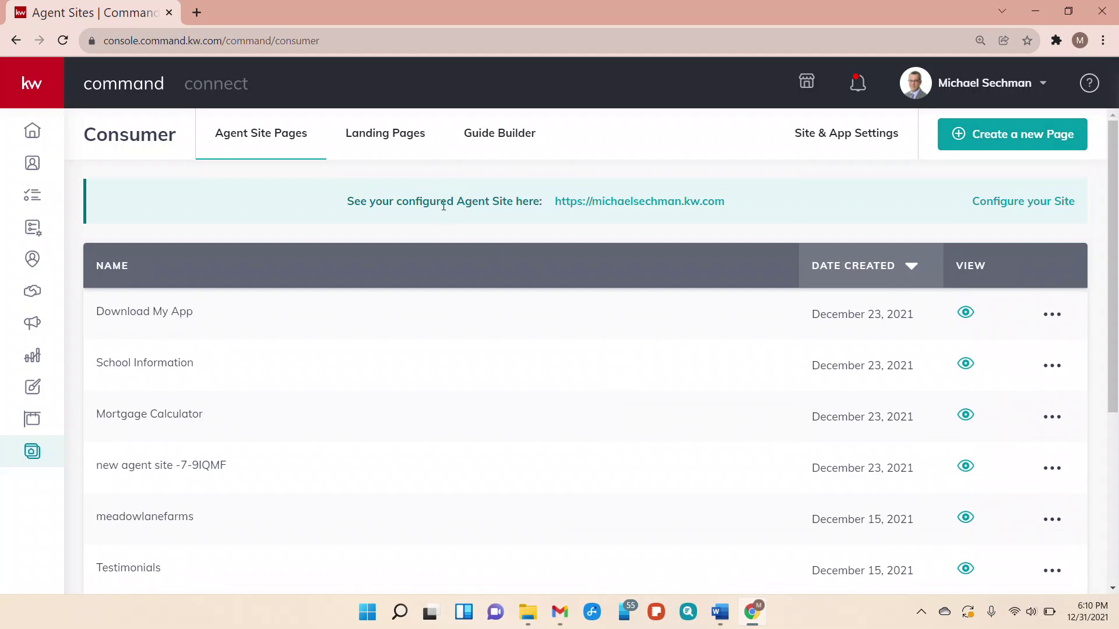
Publish the Open House page from the Landing Pages list and open its live URL
click(381, 140)
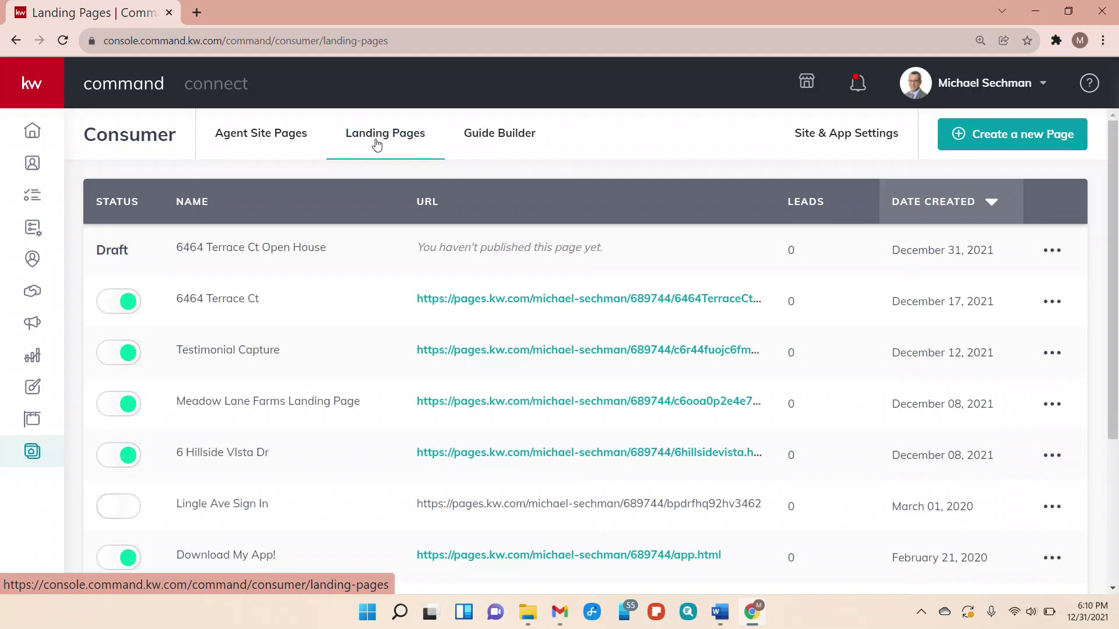
click(1058, 252)
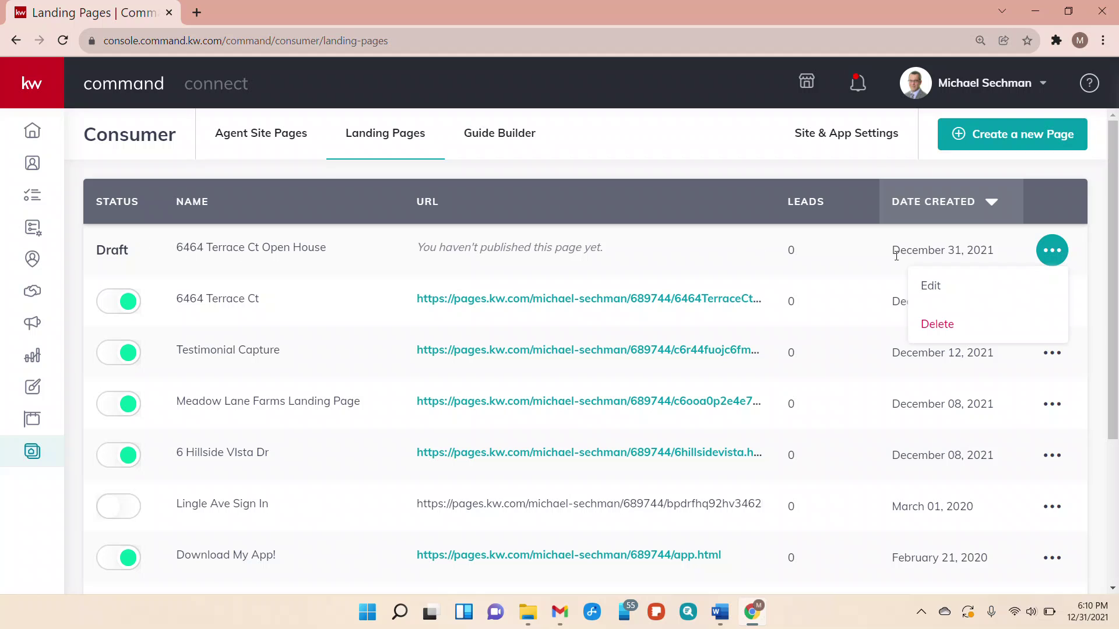
click(953, 294)
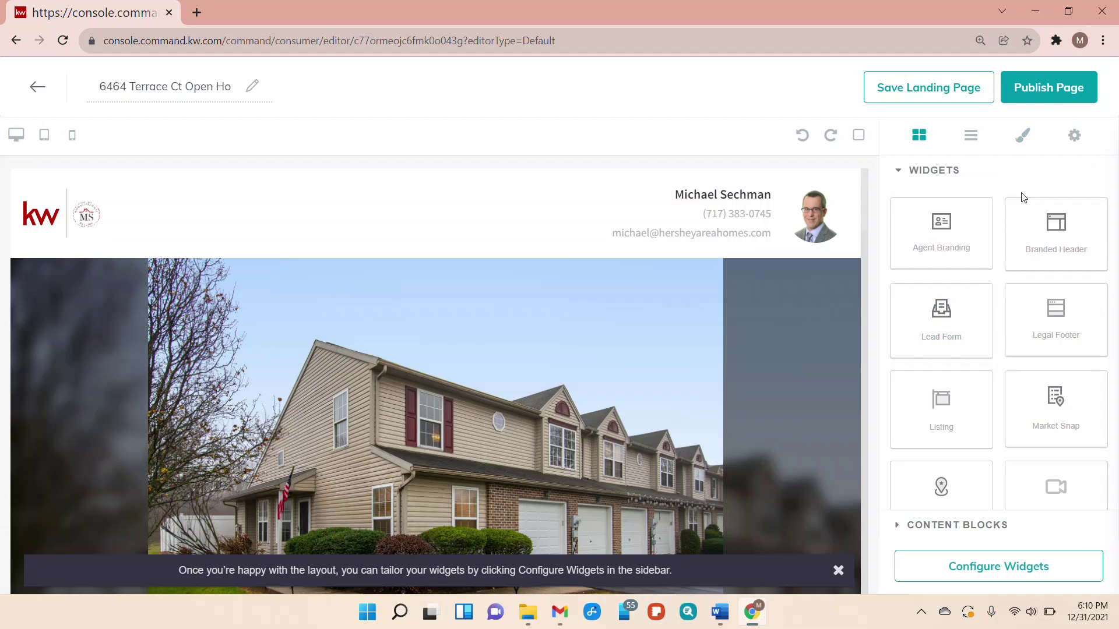
click(1046, 96)
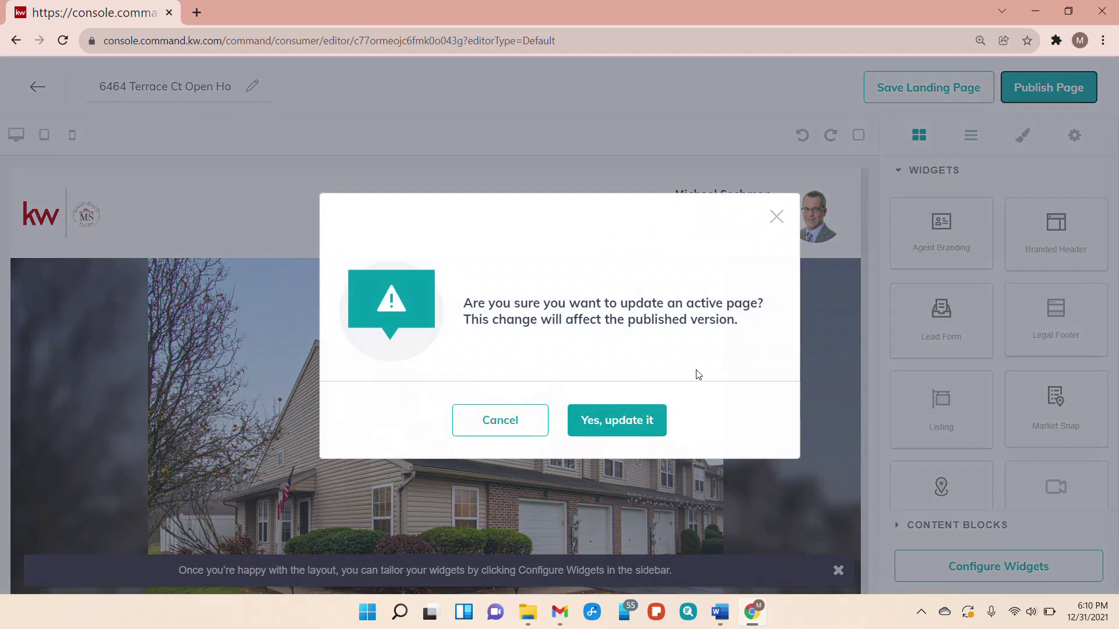
click(633, 421)
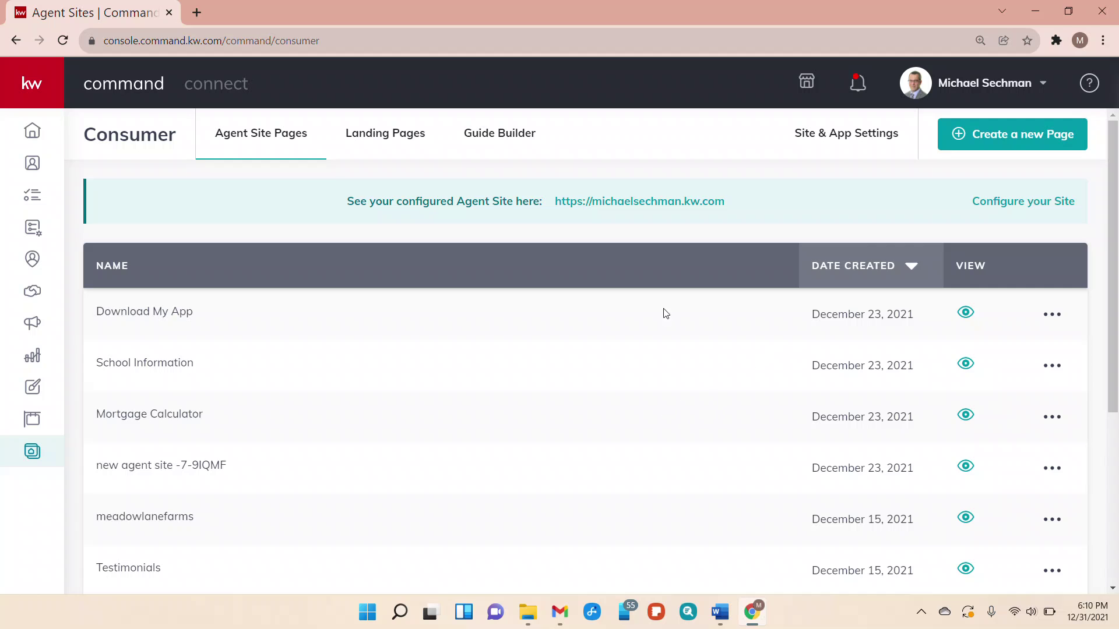
click(374, 138)
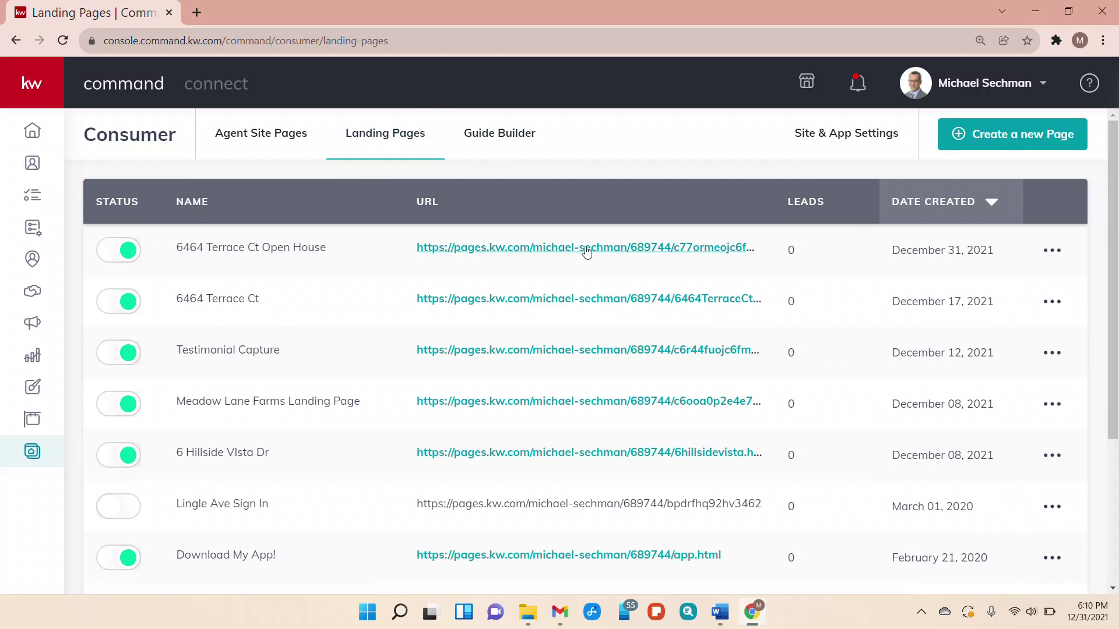
click(537, 250)
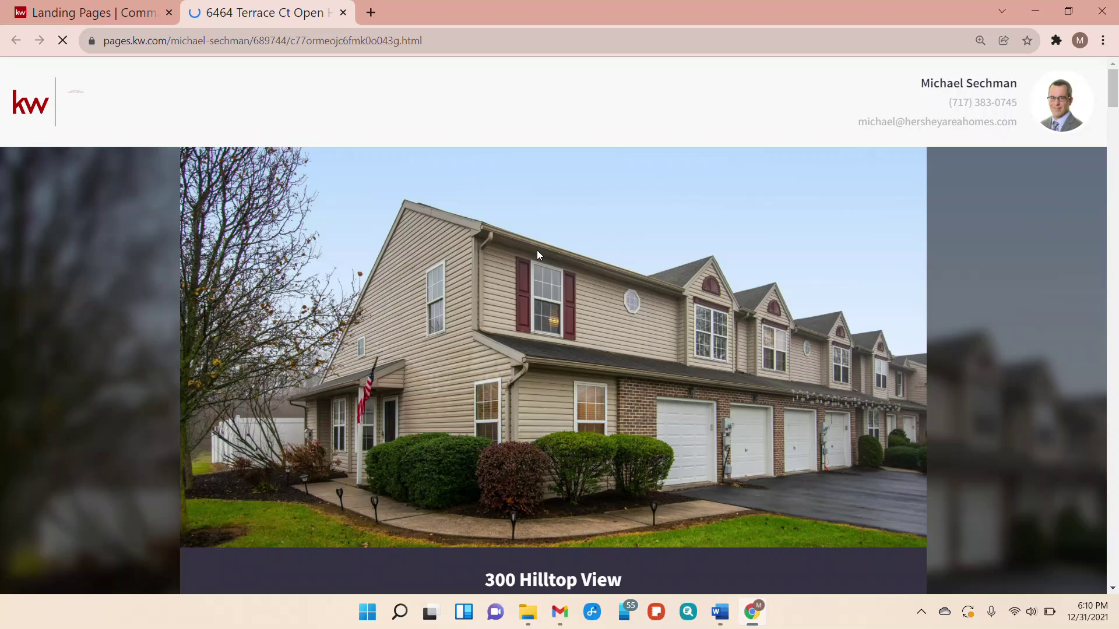
scroll(641, 291, down, 15)
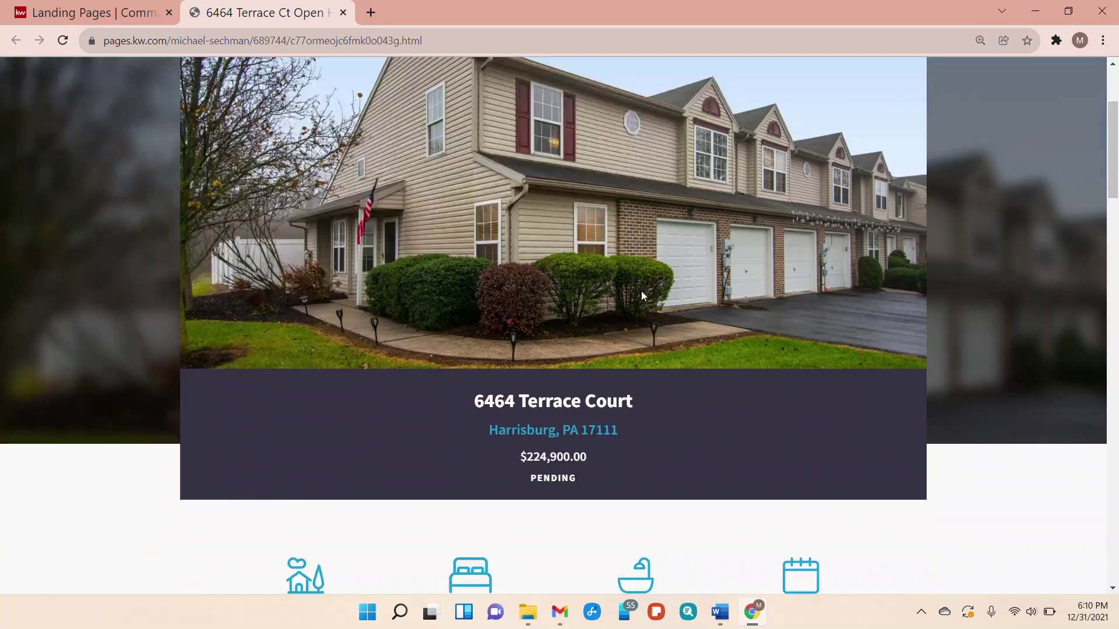
scroll(641, 296, up, 15)
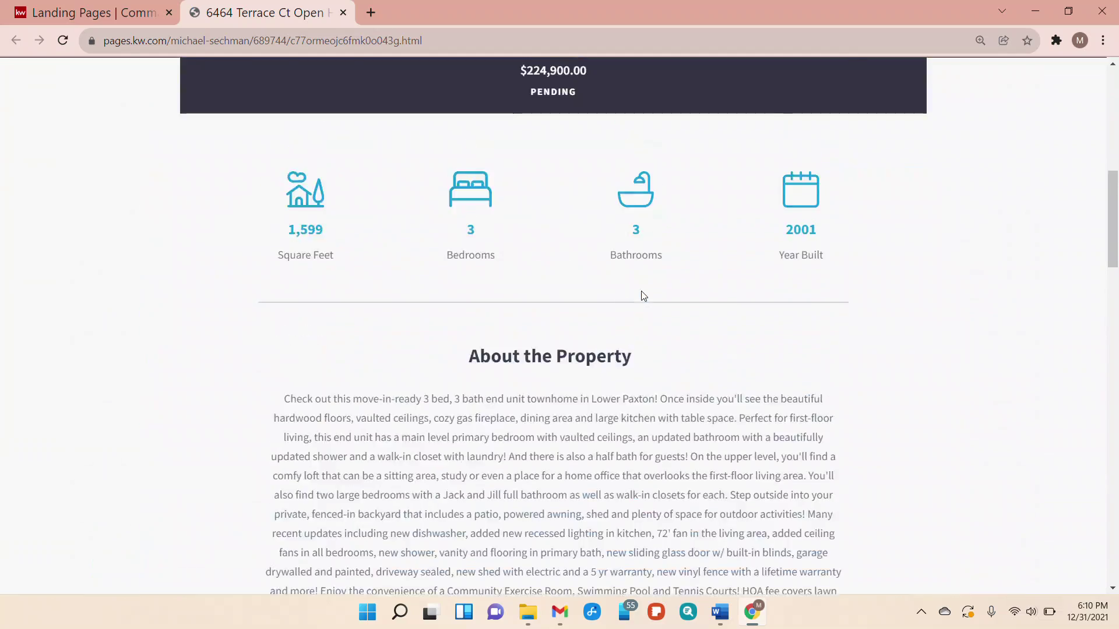
click(932, 39)
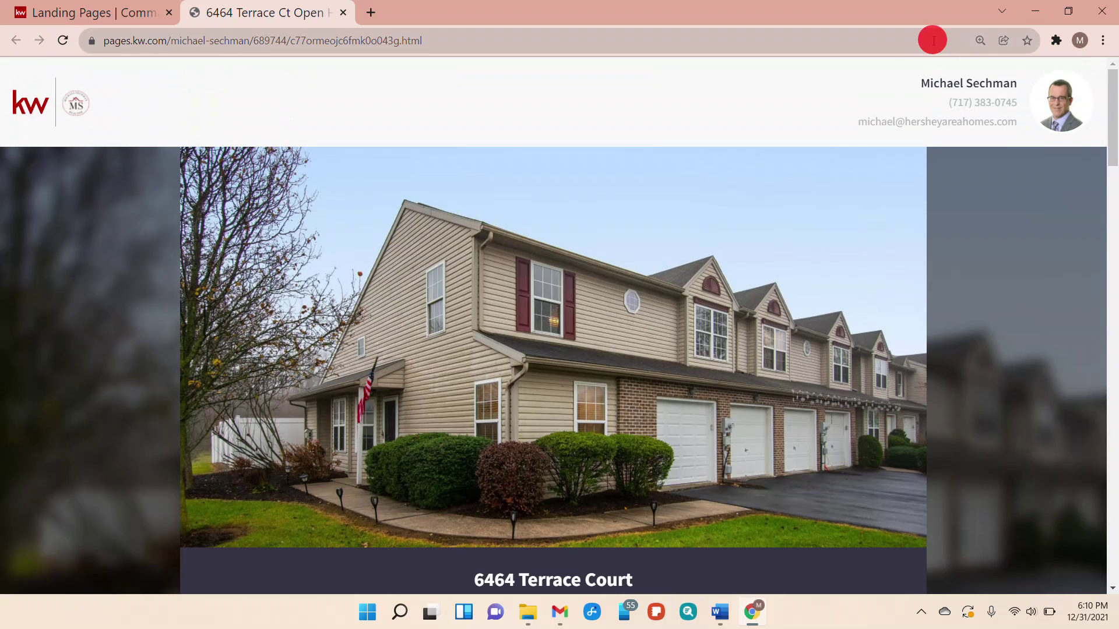
Download the page's QR code as qrcode_pages.kw.com.png and open the image
click(1004, 41)
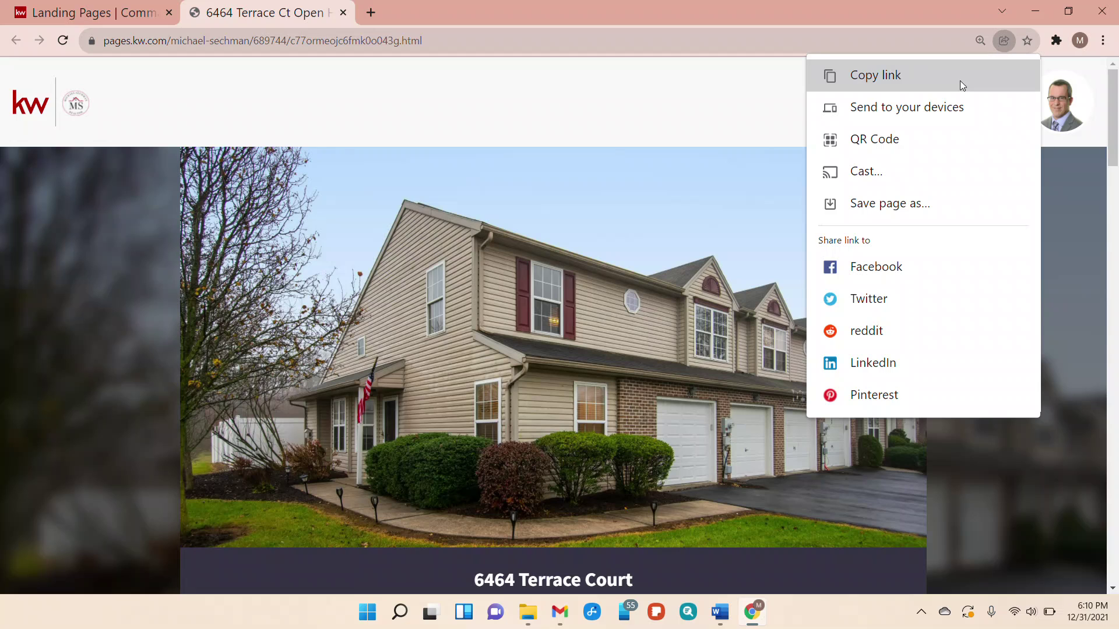
click(912, 145)
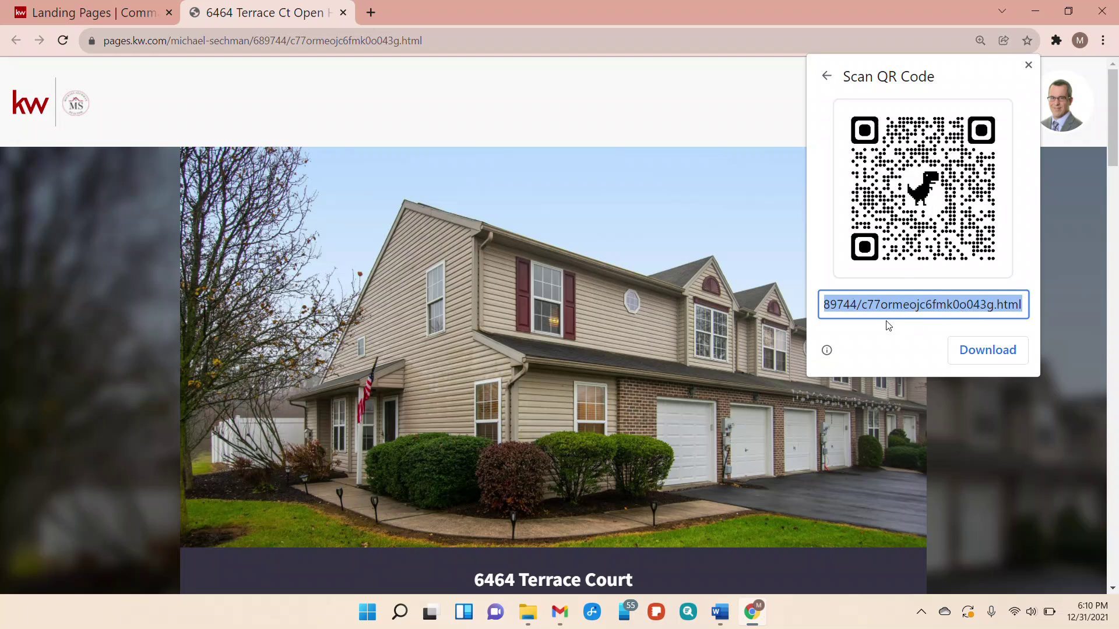
click(990, 351)
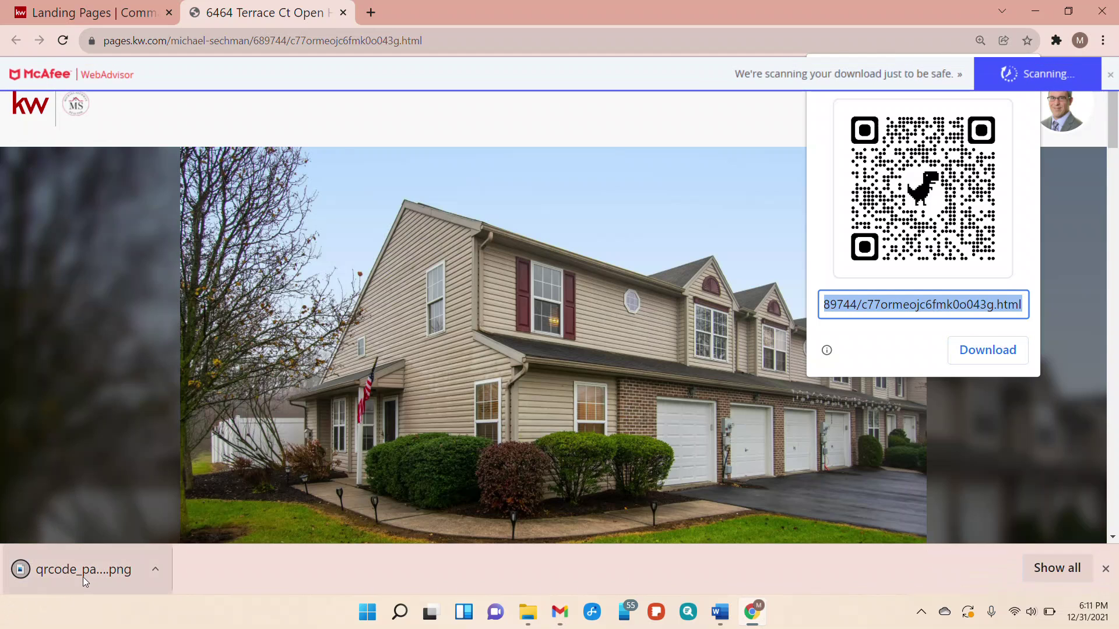
key(Escape)
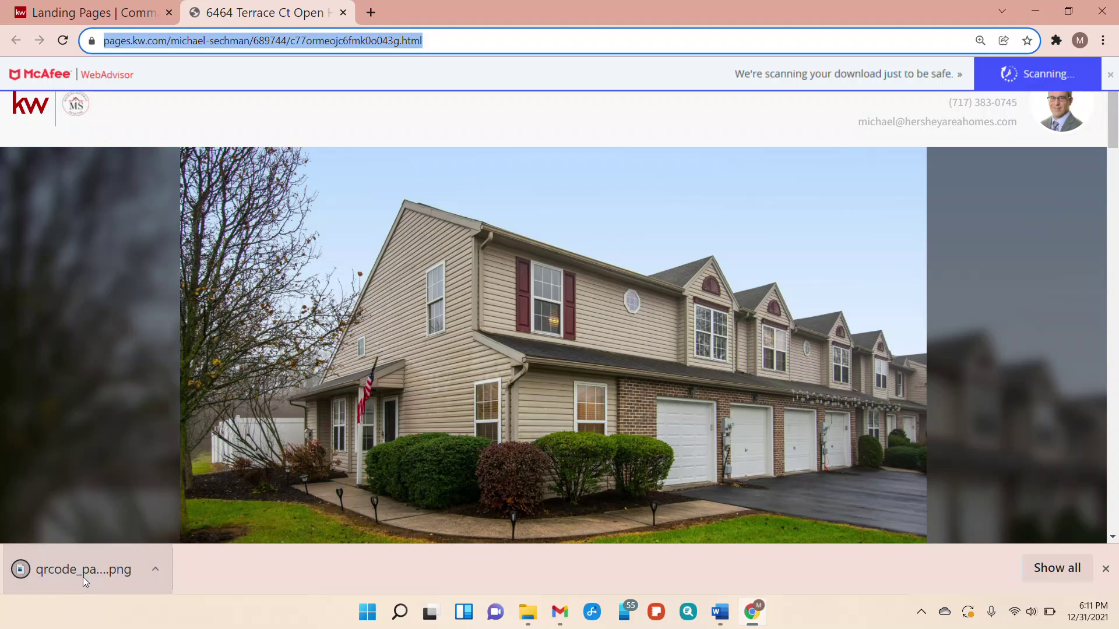
click(83, 577)
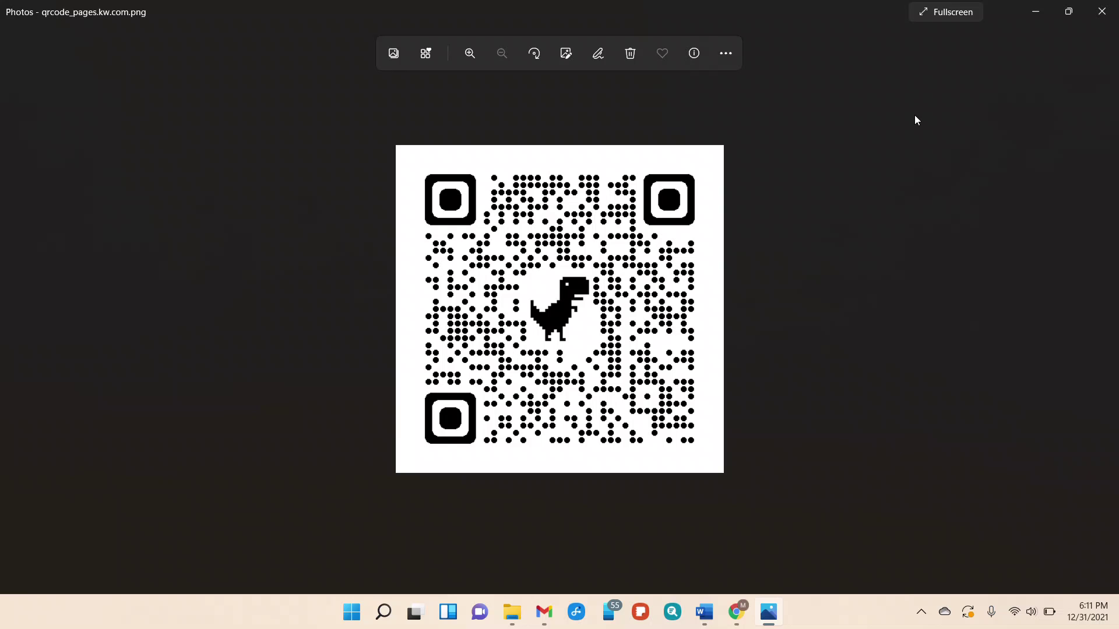
Close the Photos viewer after checking the QR code image
click(1101, 20)
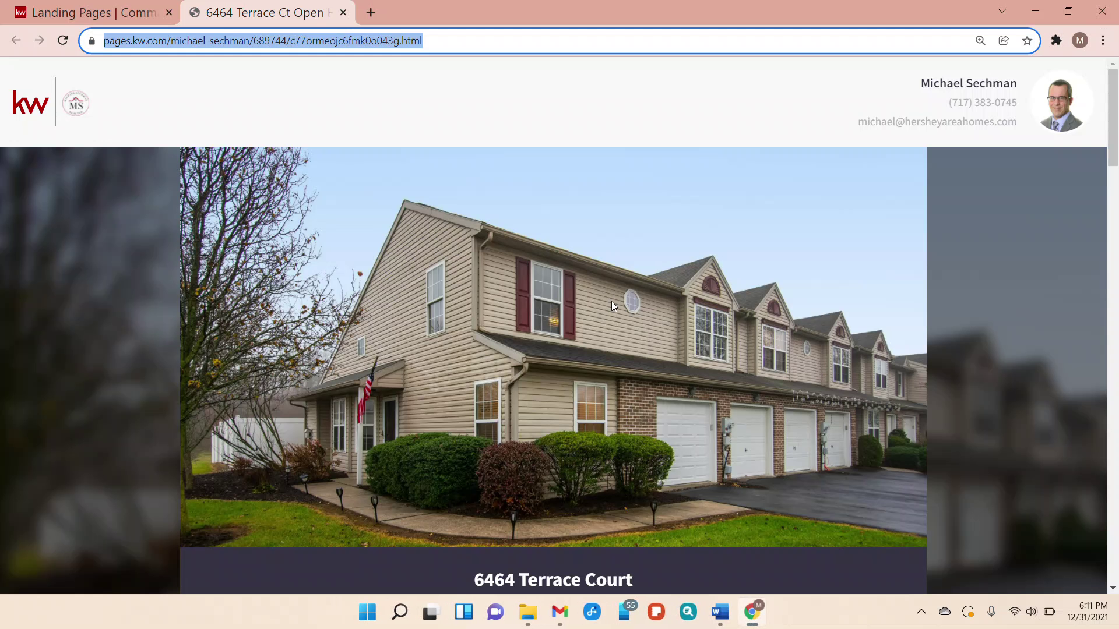